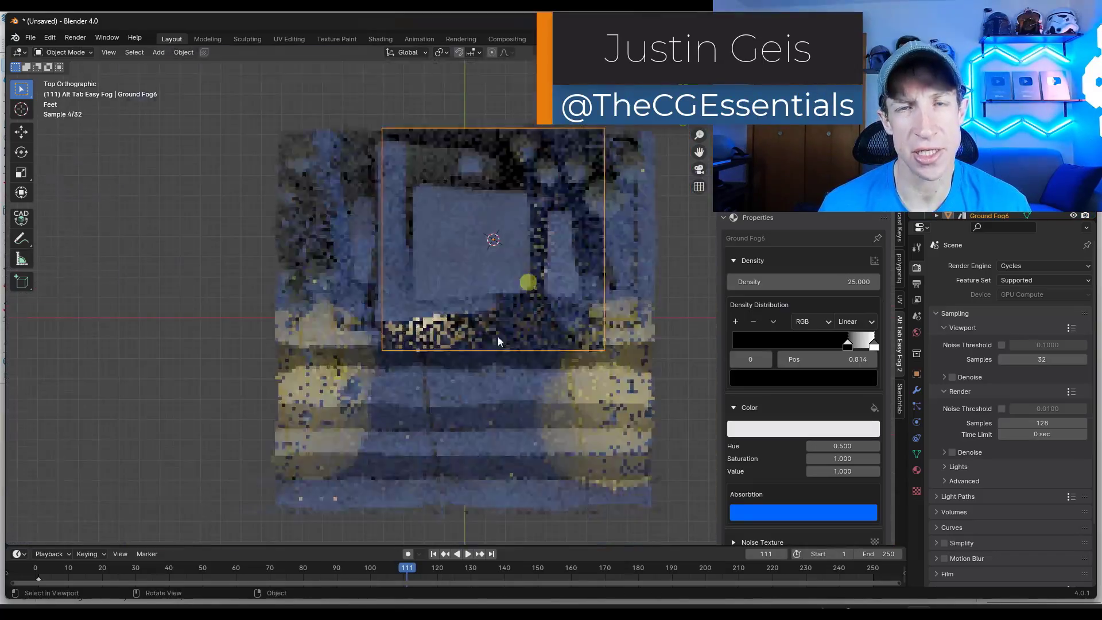
- Place the Ground Fog6 volume in the cabin scene, enlarge it and raise it along Z
key("s")
left_click(590, 406)
key("KP_3")
key("g")
key("z")
left_click(511, 373)
middle_click_drag(511, 373, 473, 503)
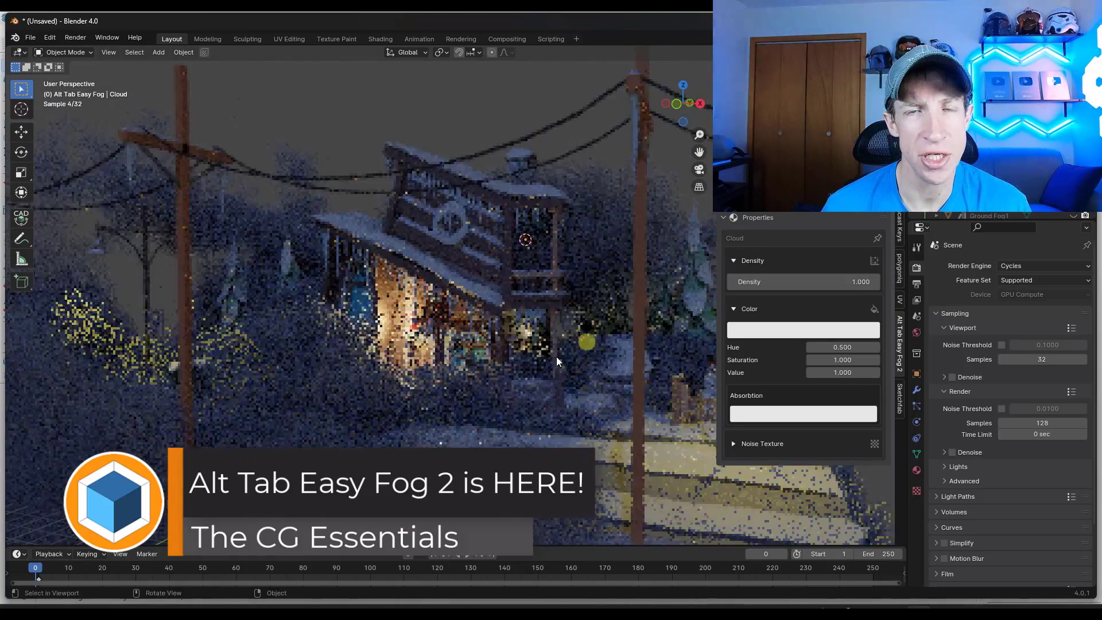
scroll(506, 225, "down", 3)
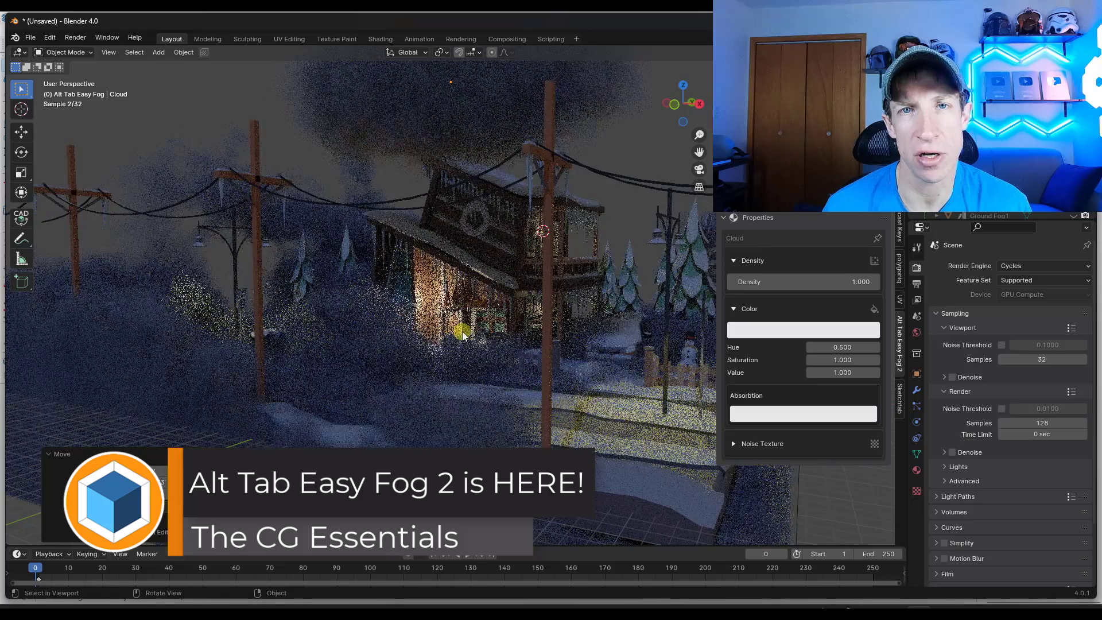
middle_click_drag(506, 225, 540, 324)
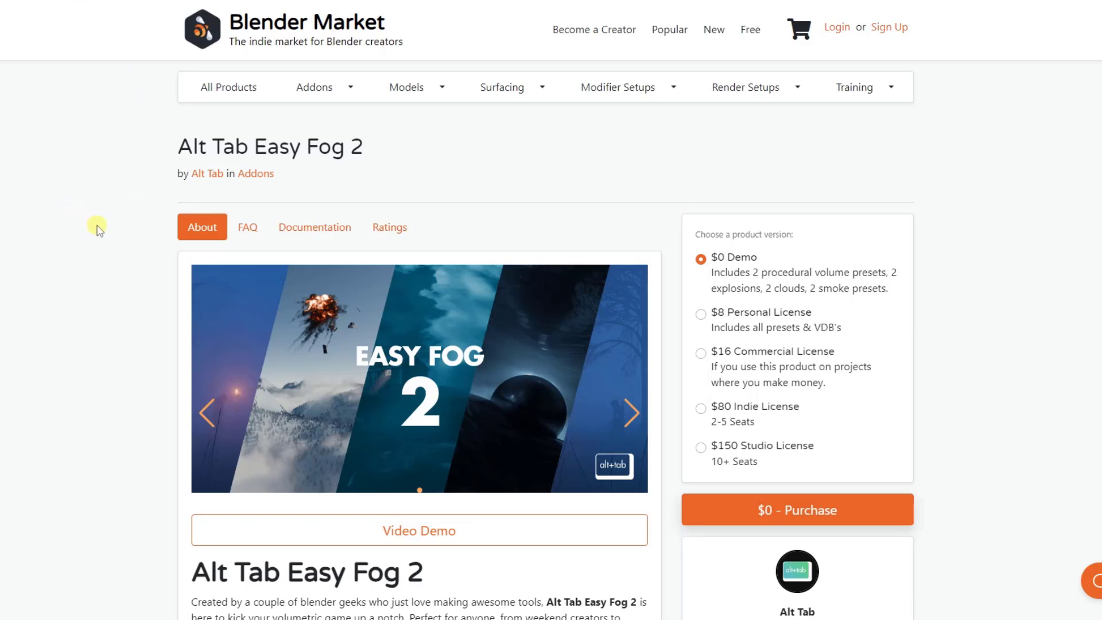
scroll(99, 229, "down", 2)
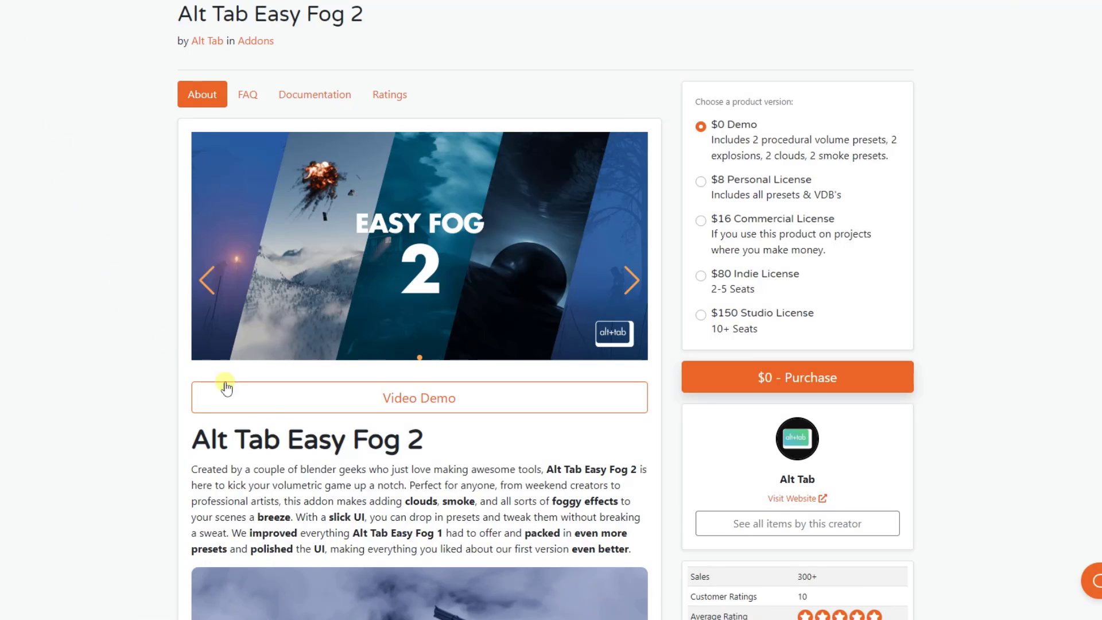
scroll(60, 254, "down", 5)
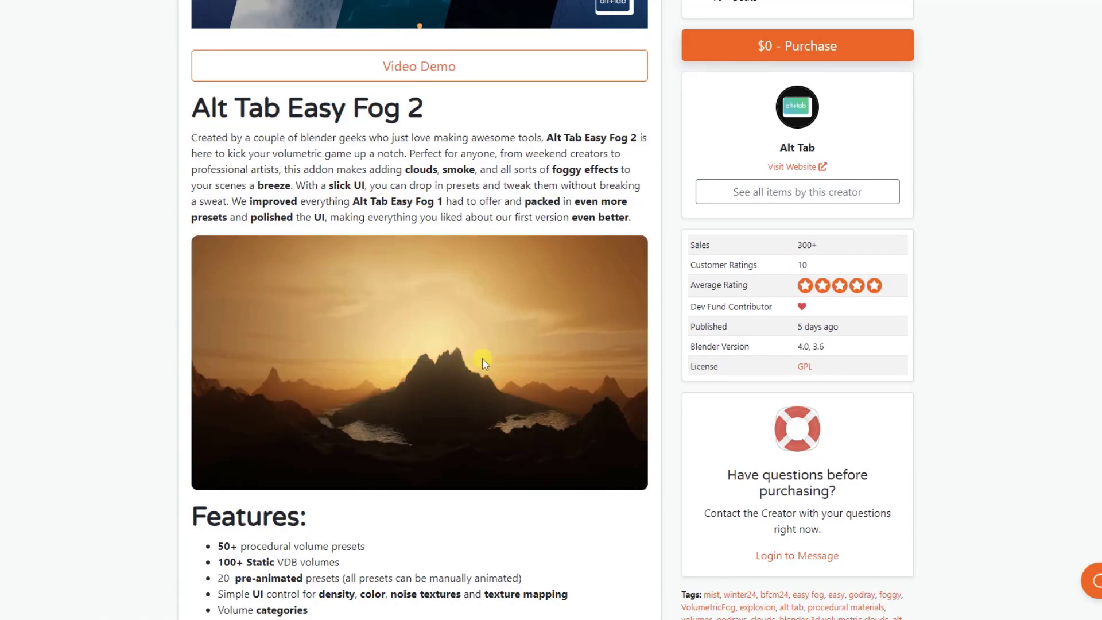
scroll(482, 358, "up", 5)
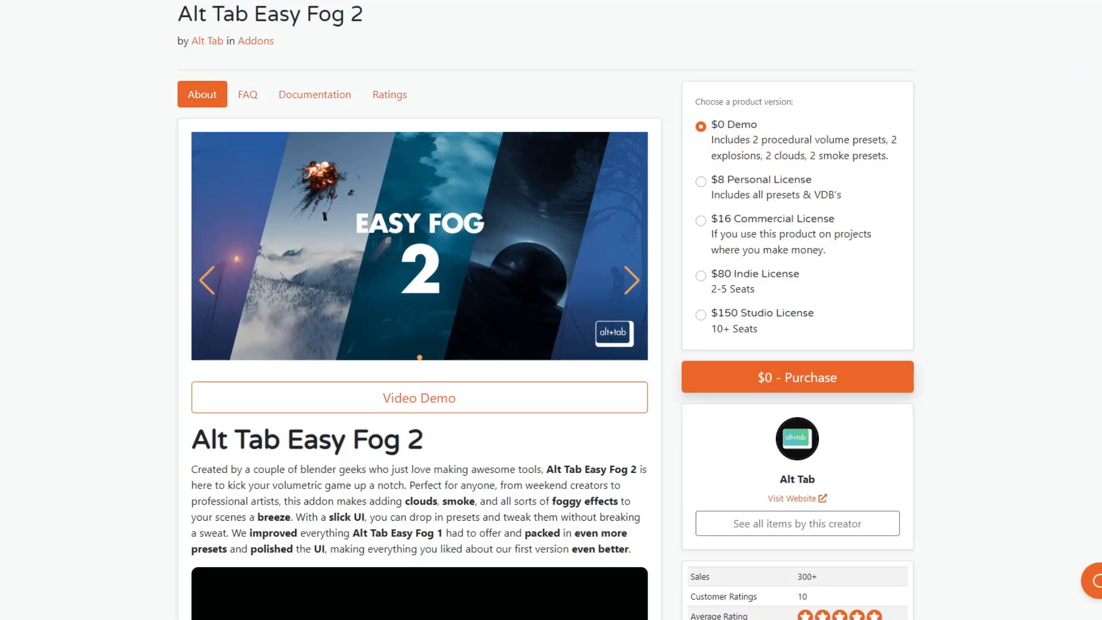
scroll(421, 310, "down", 20)
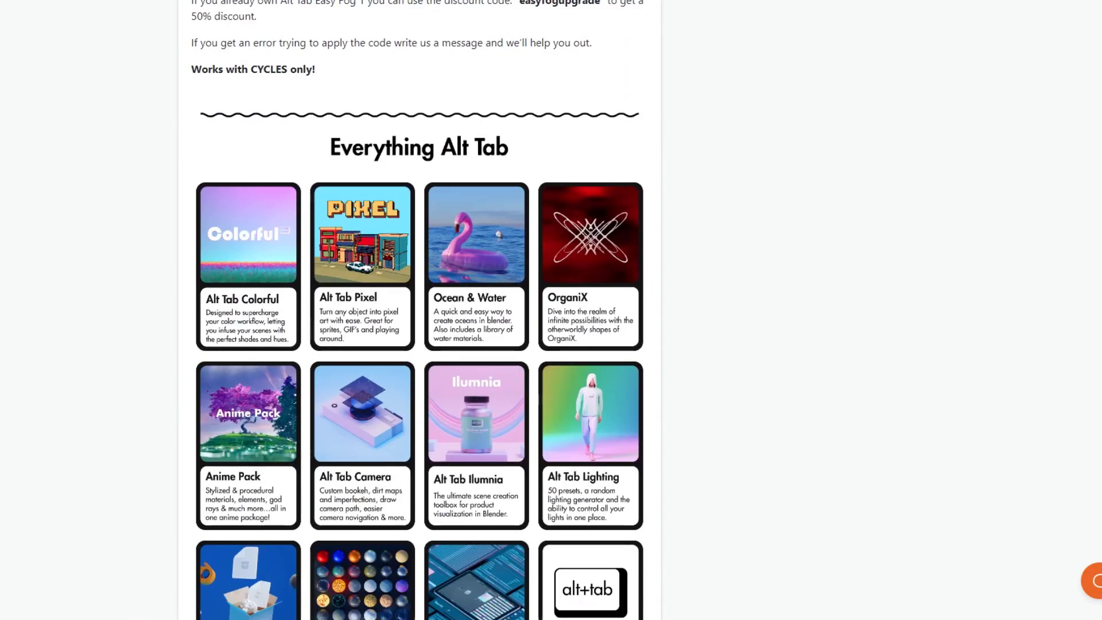
scroll(420, 310, "up", 4)
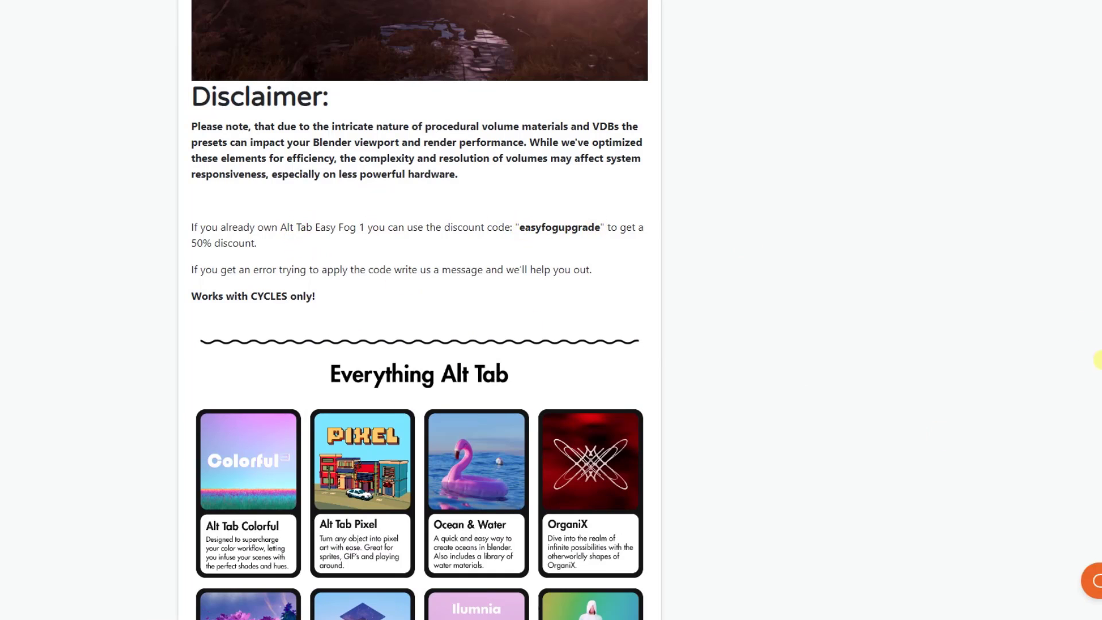
scroll(1098, 360, "up", 7)
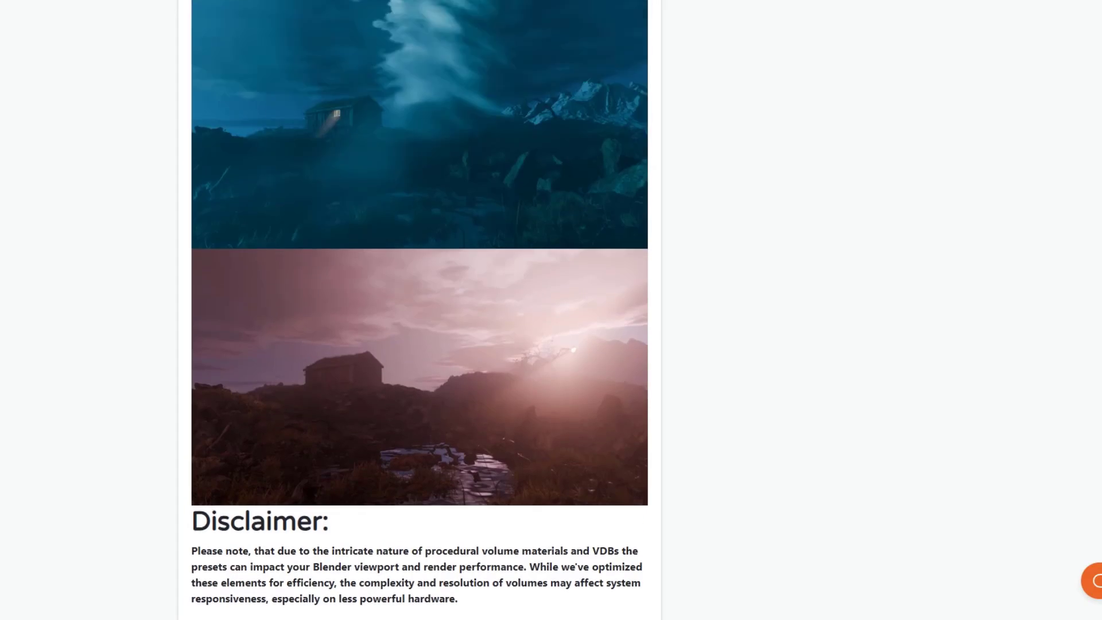
scroll(551, 310, "up", 15)
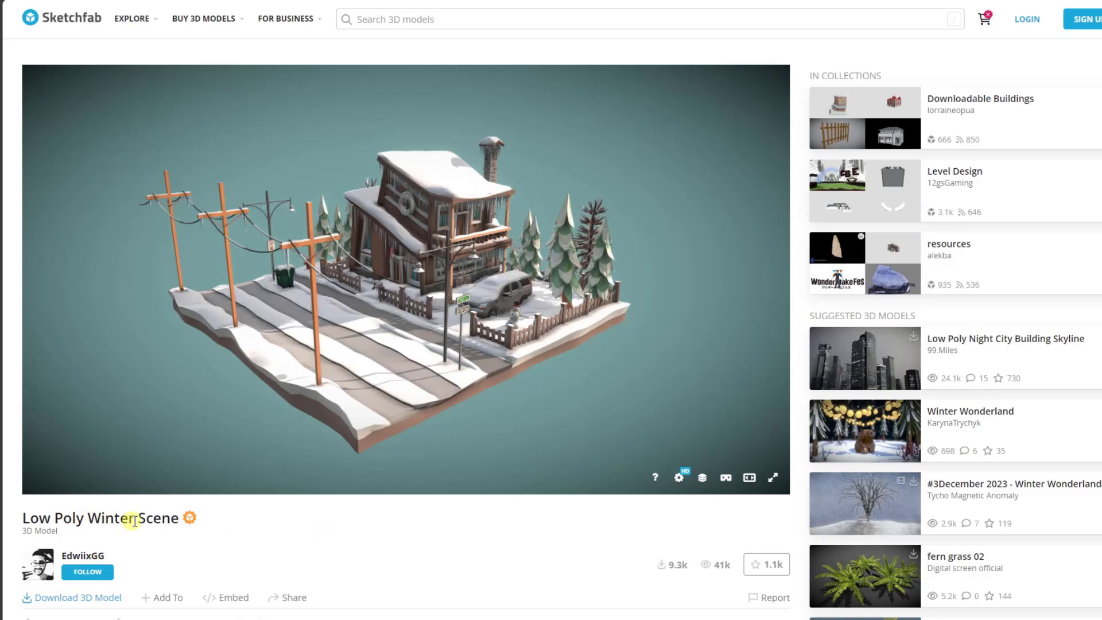
- Scroll the Low Poly Winter Scene page to read its stats, license and tags
scroll(234, 528, "down", 2)
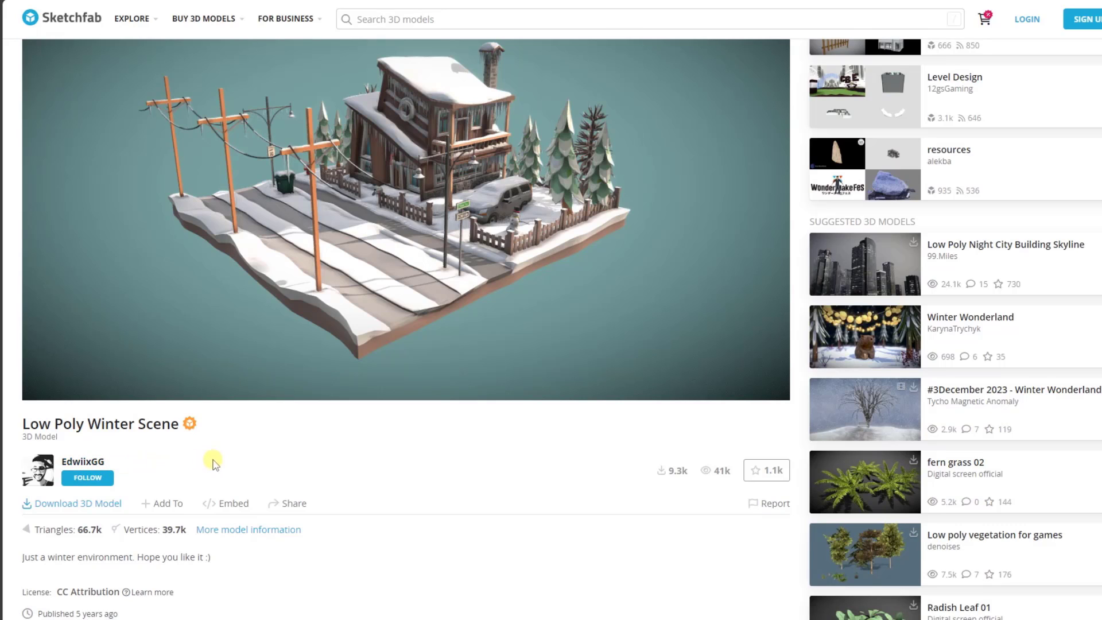
scroll(261, 460, "down", 4)
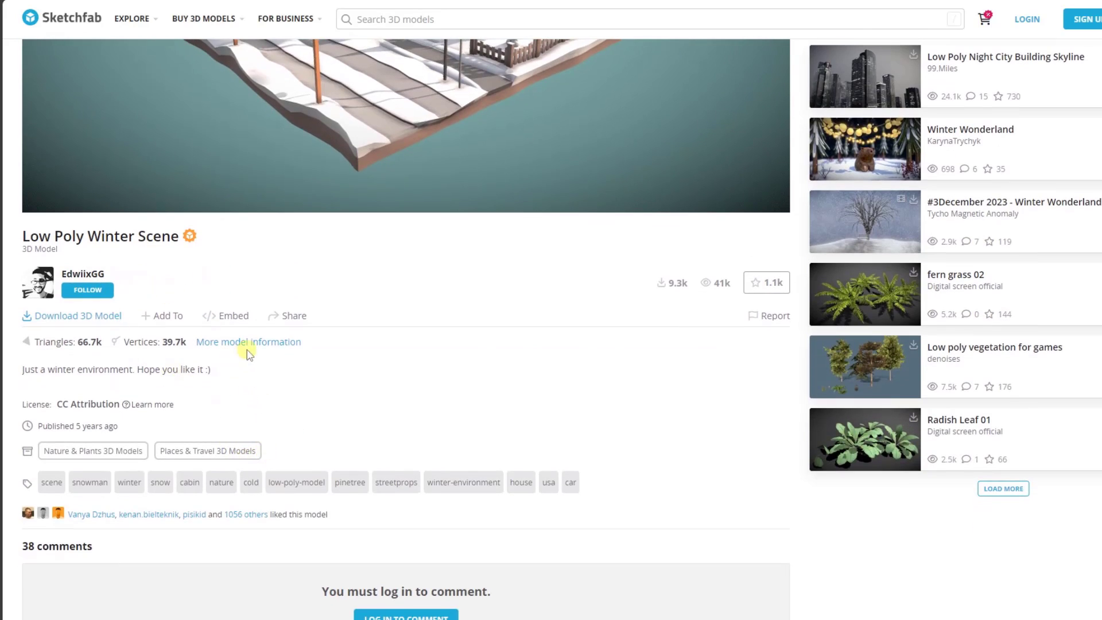
scroll(172, 382, "up", 5)
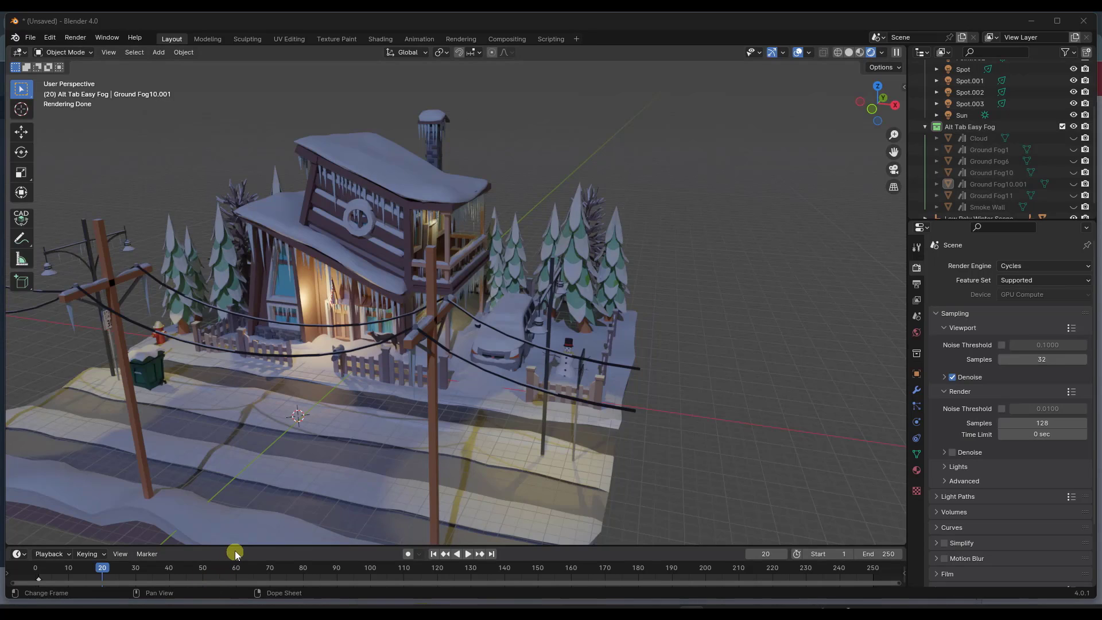
- Enlarge the timeline area and turn it into an Asset Browser on the Assets - Alt Tab Easy Fog library
left_click_drag(236, 548, 233, 424)
left_click(19, 430)
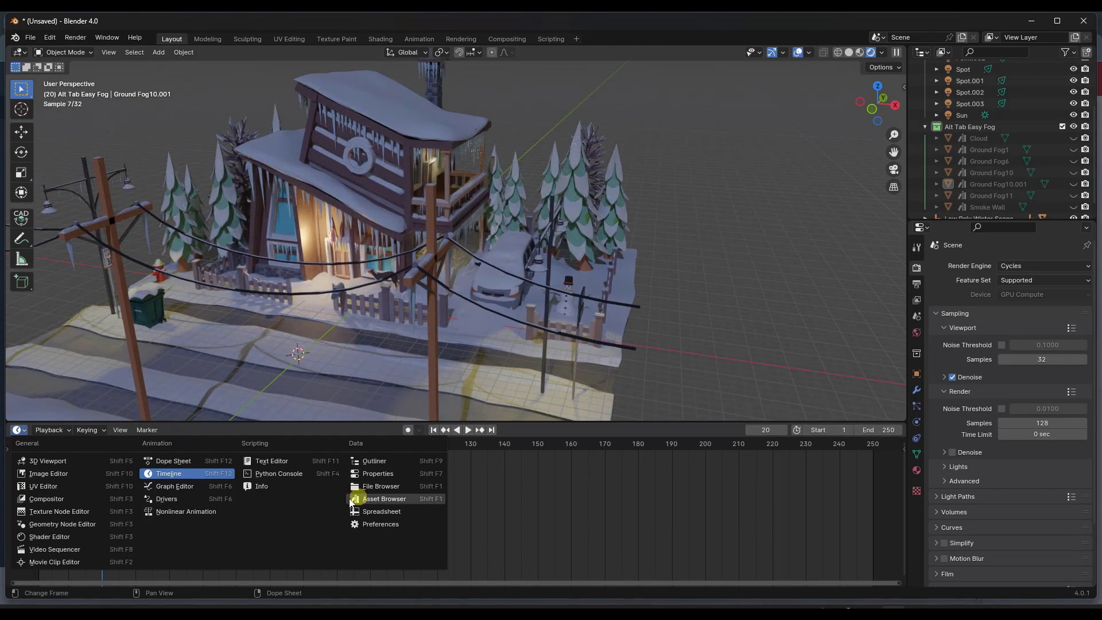
left_click(374, 499)
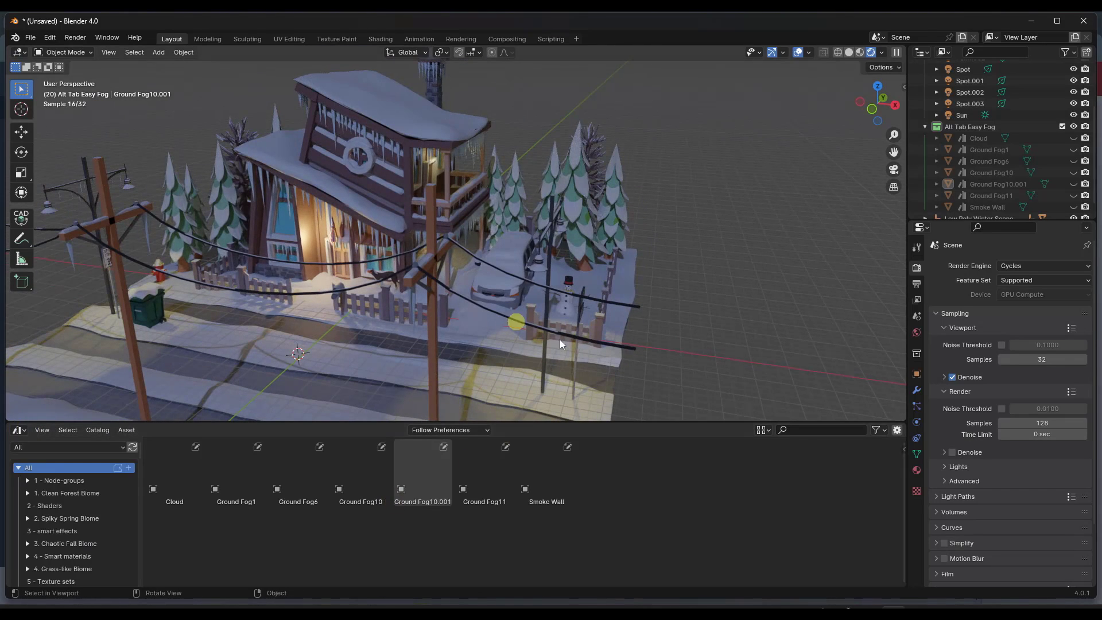
left_click(72, 446)
left_click(442, 434)
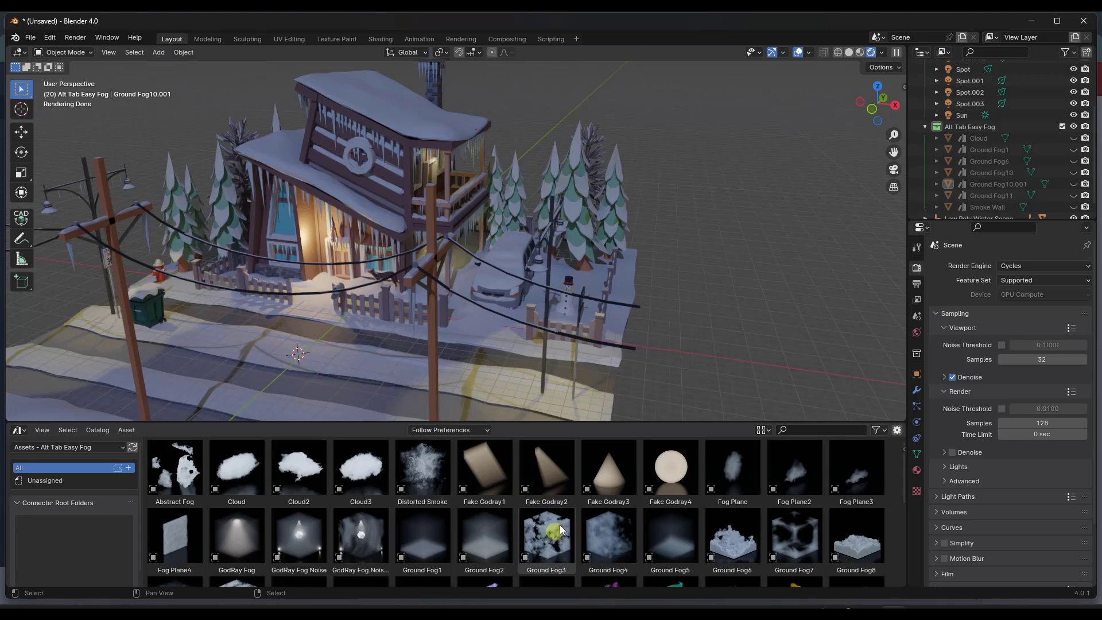
scroll(560, 529, "down", 6)
scroll(445, 523, "up", 6)
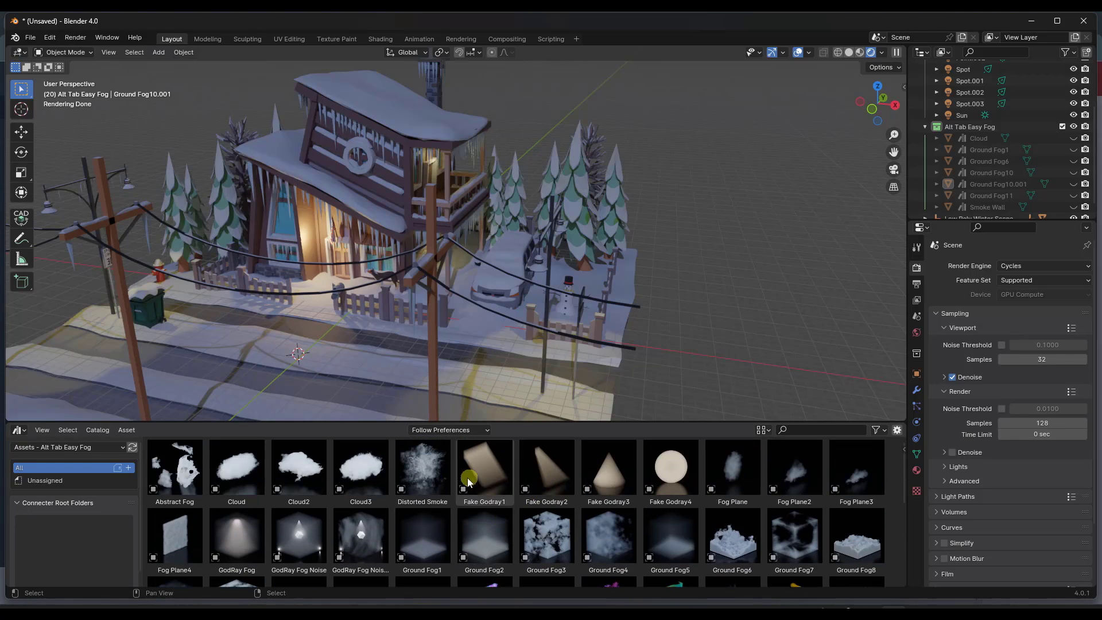
left_click(49, 38)
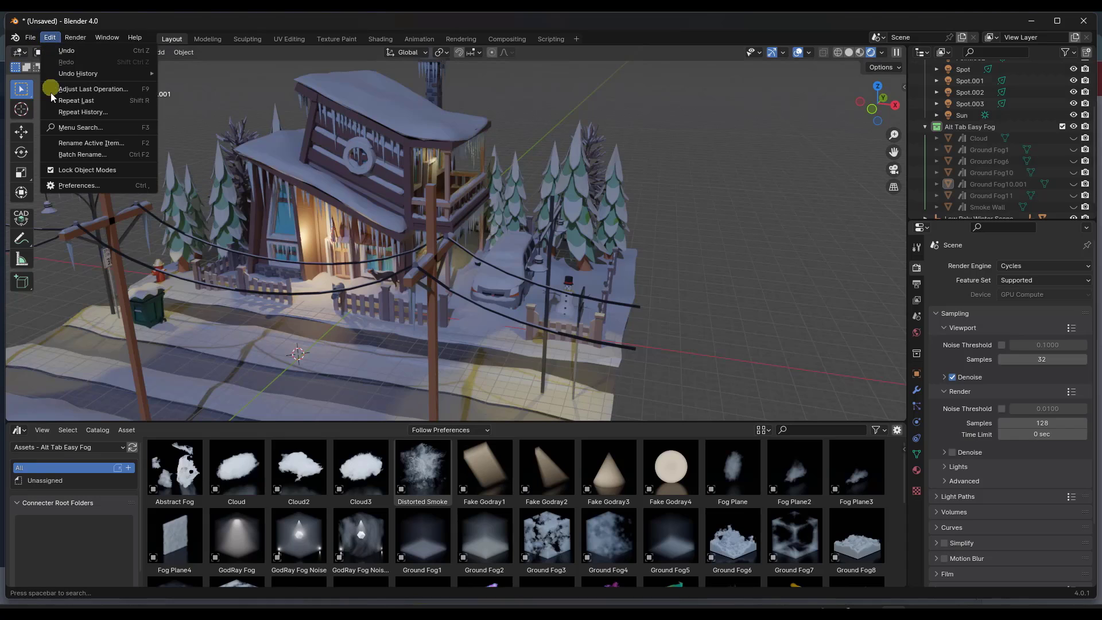
- In Preferences > Add-ons, expand 3D View: Alt Tab Easy Fog 2 to confirm it is enabled
left_click(73, 185)
left_click(40, 144)
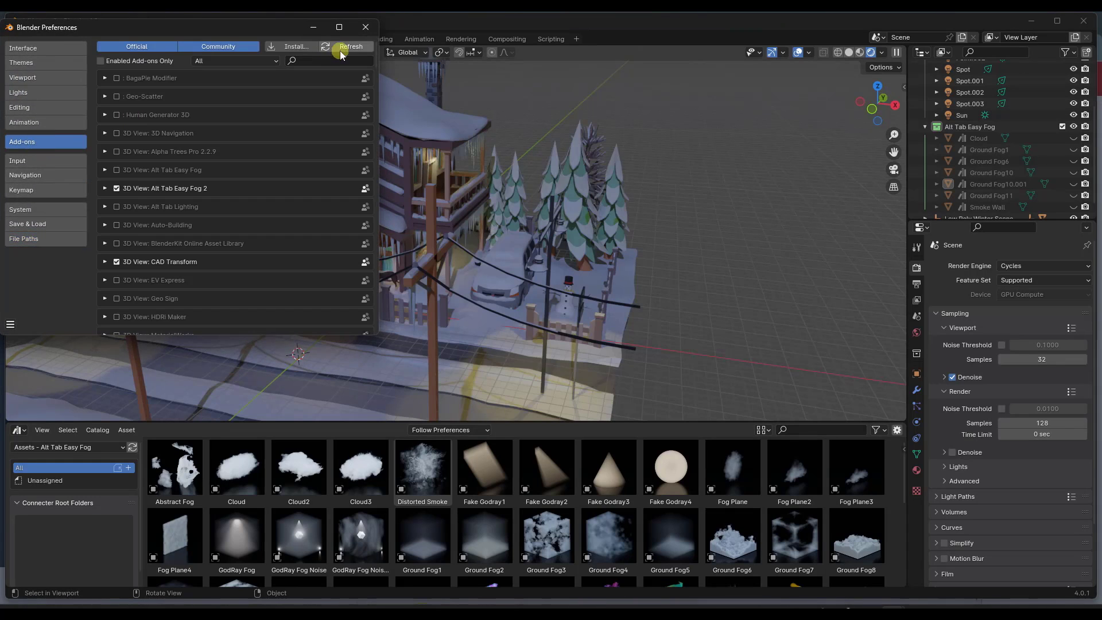
left_click(284, 188)
scroll(284, 178, "down", 2)
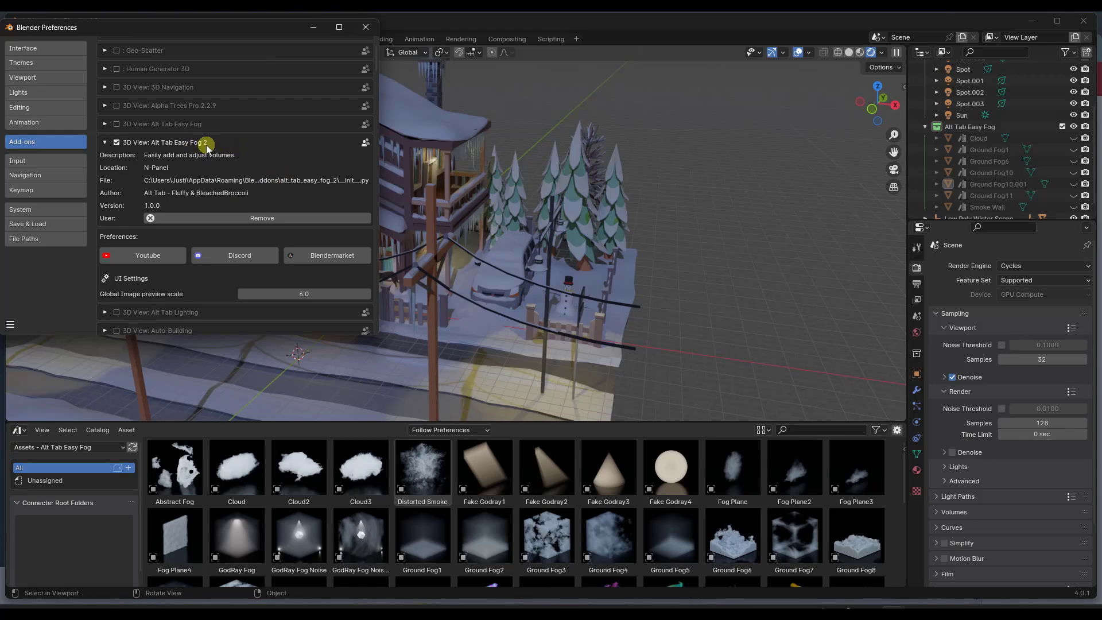
scroll(215, 182, "up", 2)
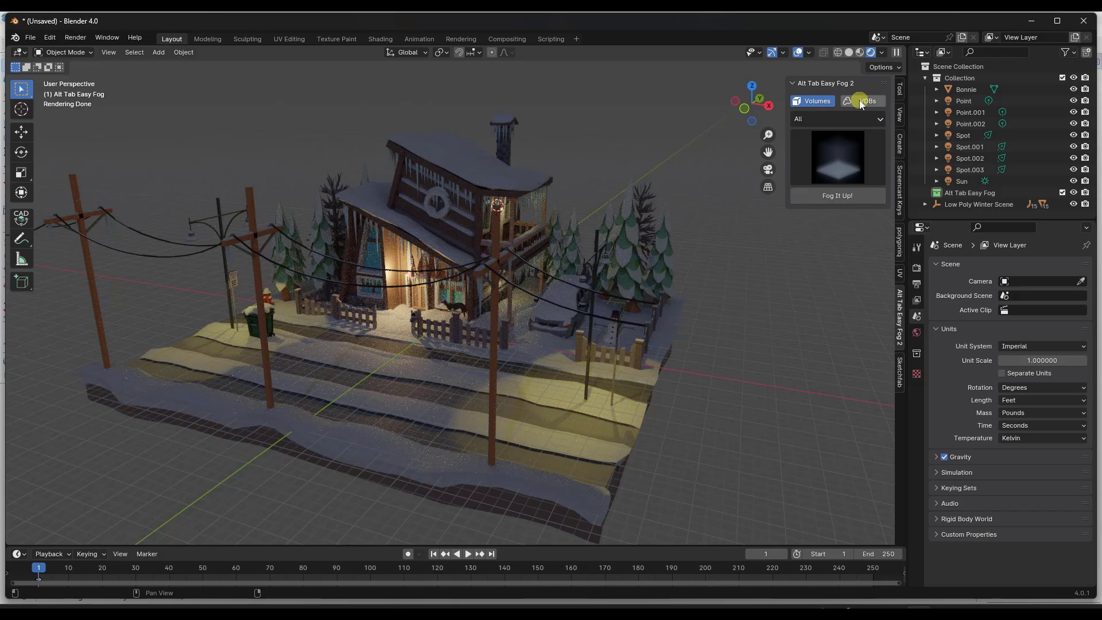
- Toggle between VDB and Volume presets and show the Ground Fogs preset grid
left_click(836, 118)
left_click(853, 101)
left_click(813, 101)
left_click(819, 118)
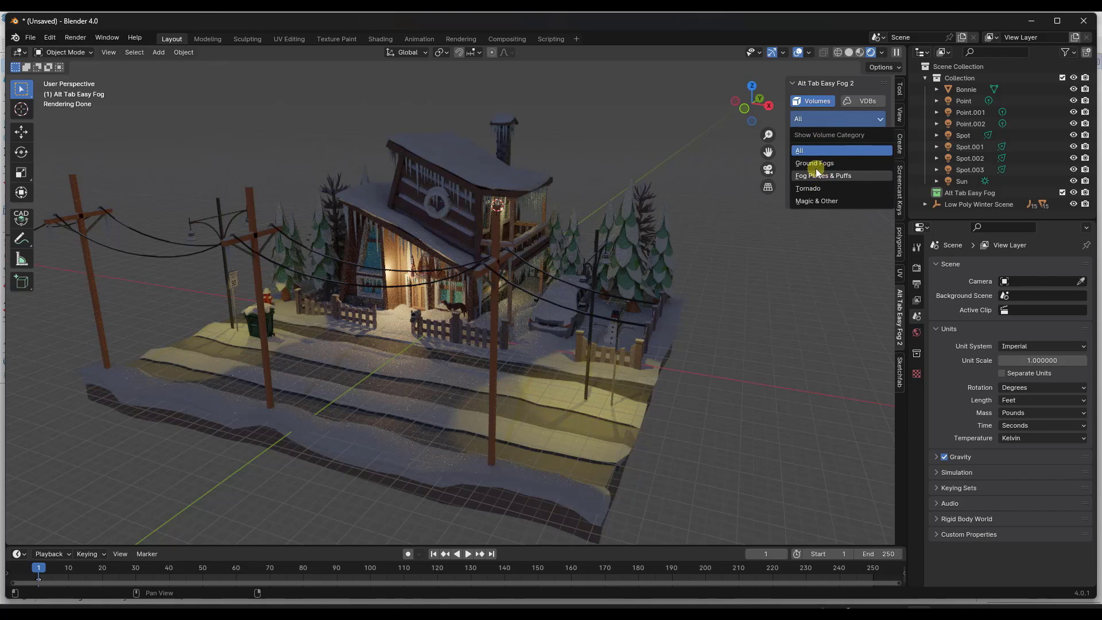
left_click(814, 163)
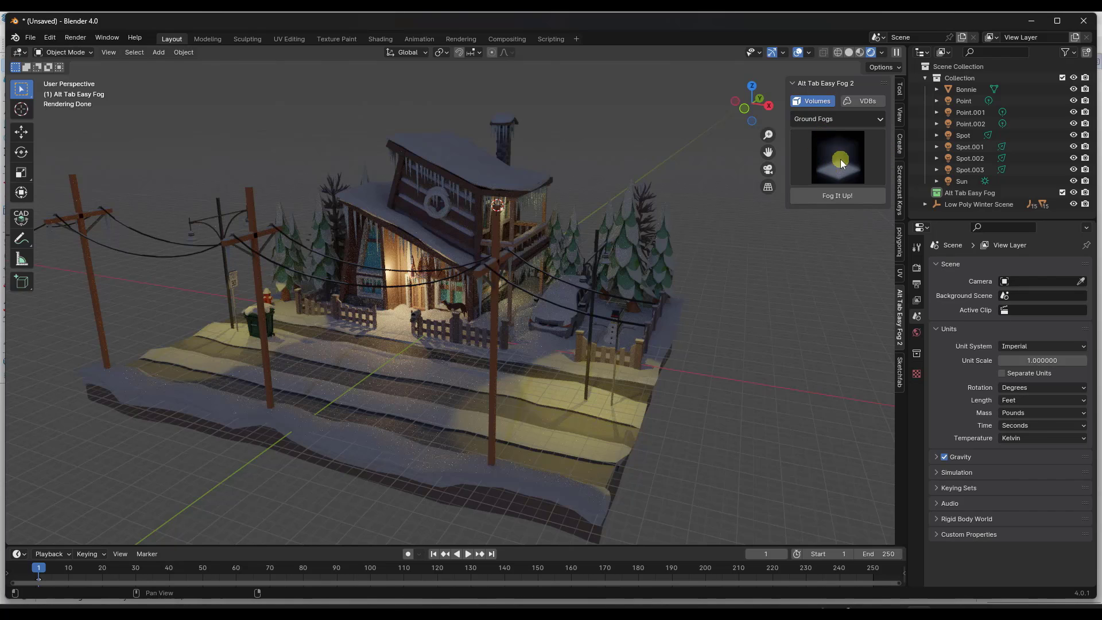
left_click(836, 157)
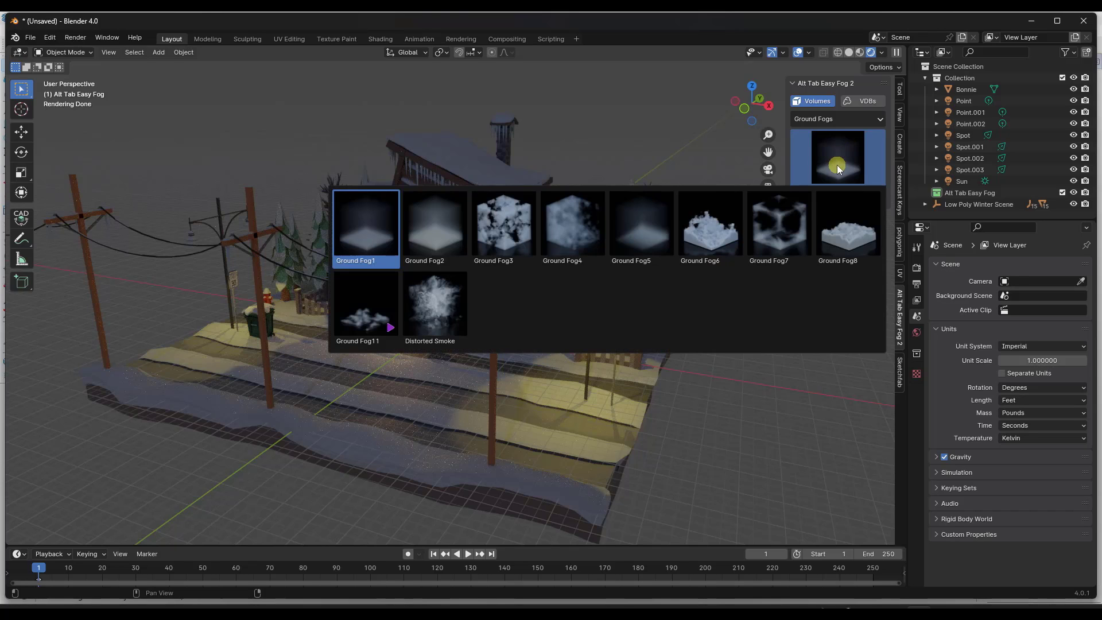
- Switch the category to All and scroll through the full preset grid
left_click(836, 119)
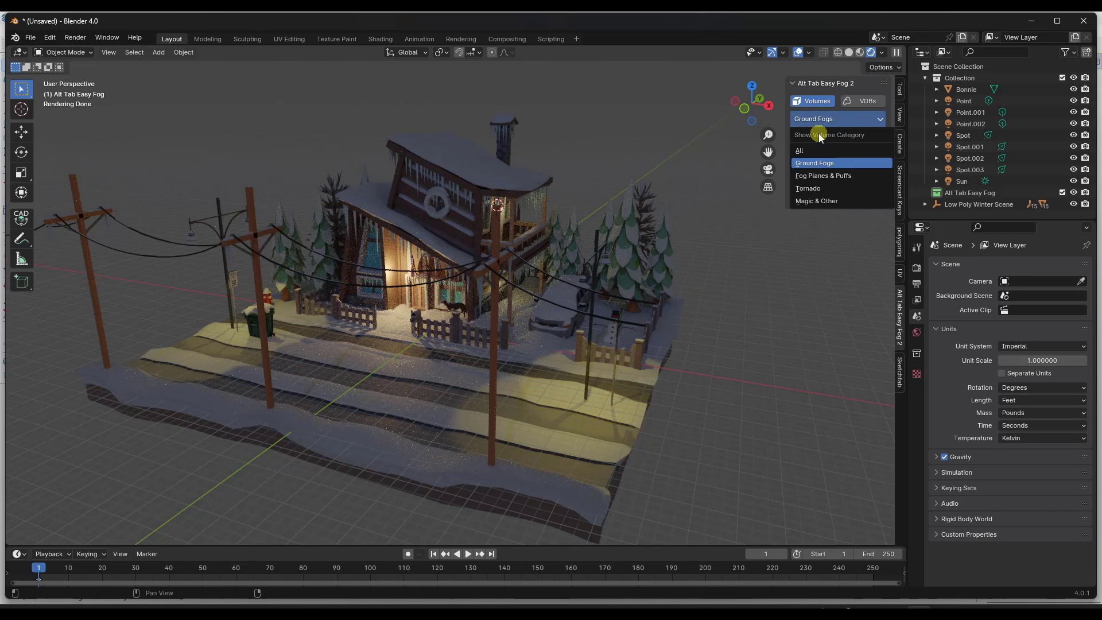
left_click(818, 133)
left_click(811, 149)
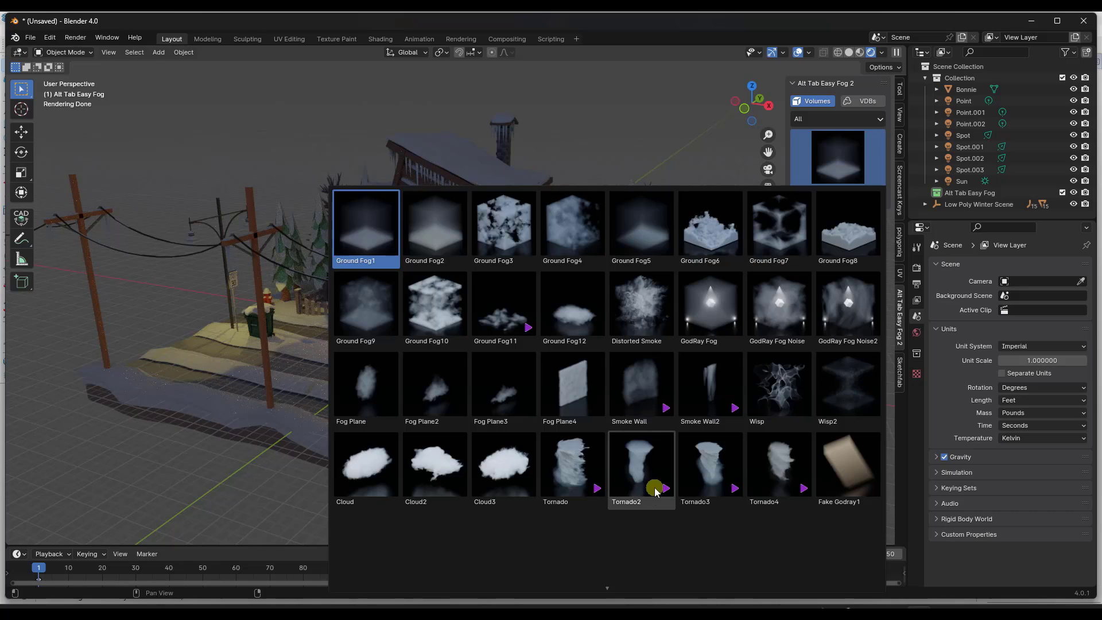
scroll(604, 595, "down", 5)
scroll(604, 595, "down", 4)
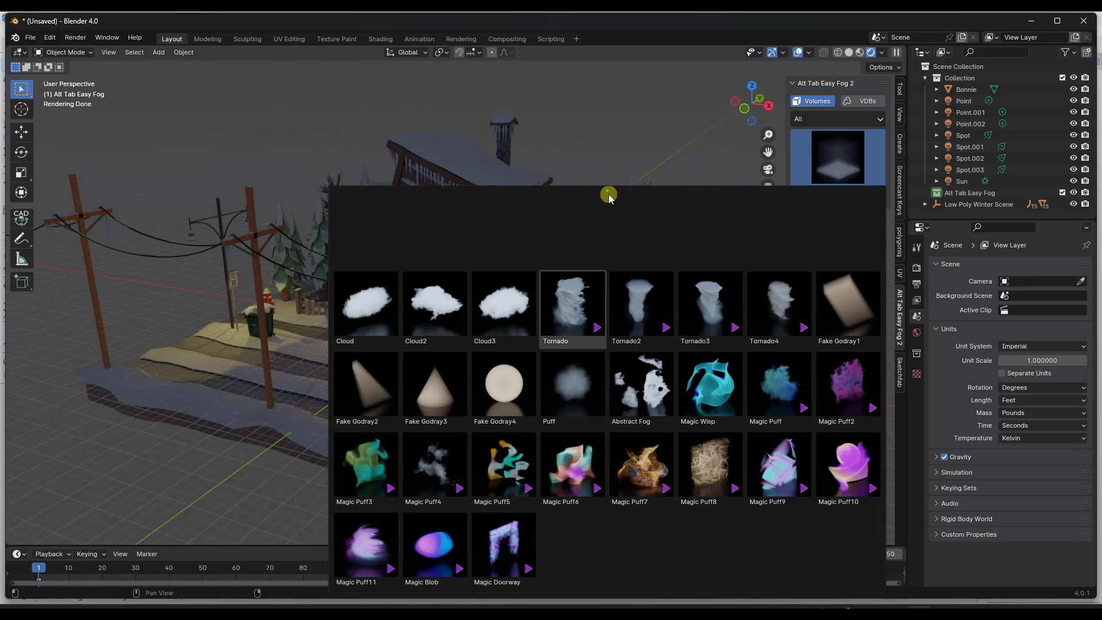
scroll(609, 195, "up", 5)
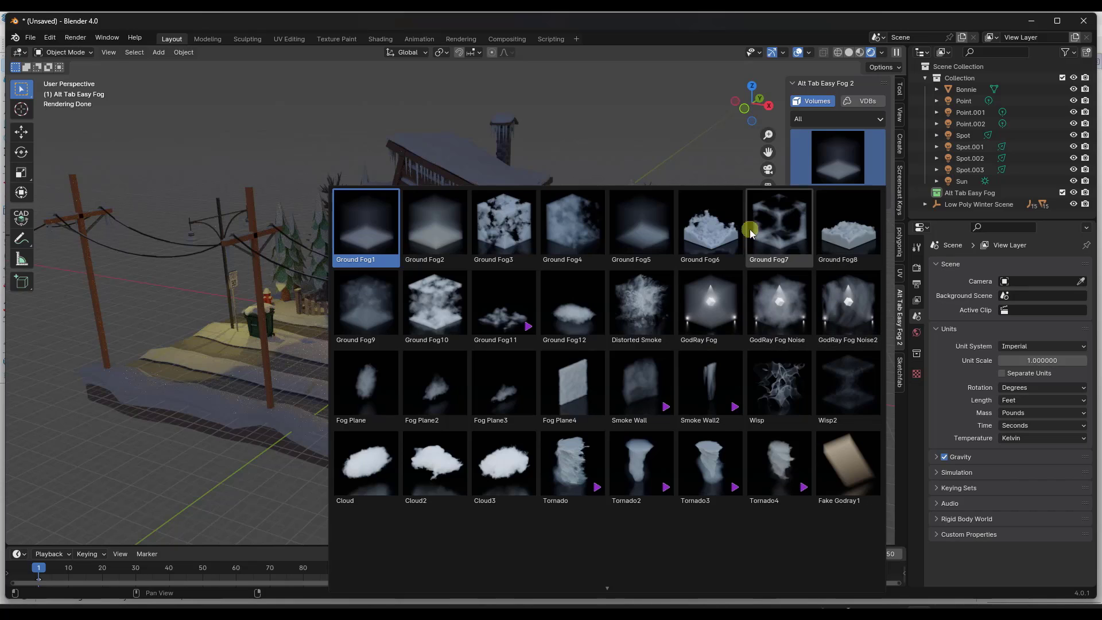
- Choose Ground Fog1, select the Low Poly Winter Scene hierarchy, and apply Fog It Up!
left_click(370, 229)
middle_click_drag(484, 241, 450, 261)
left_click(449, 263)
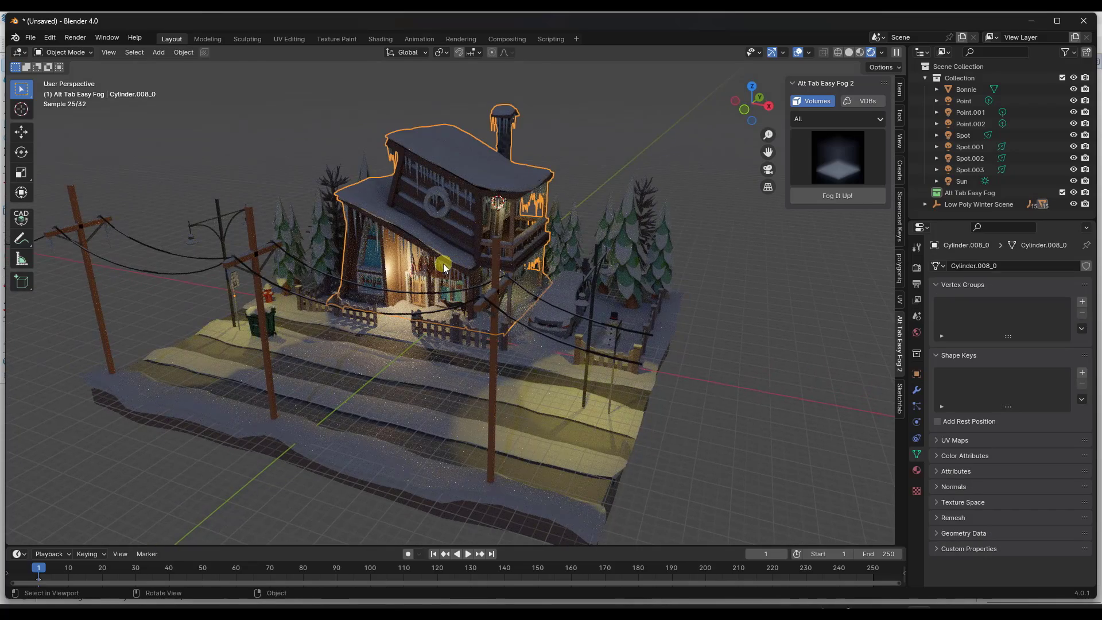
left_click(938, 205)
right_click(938, 204)
left_click(900, 244)
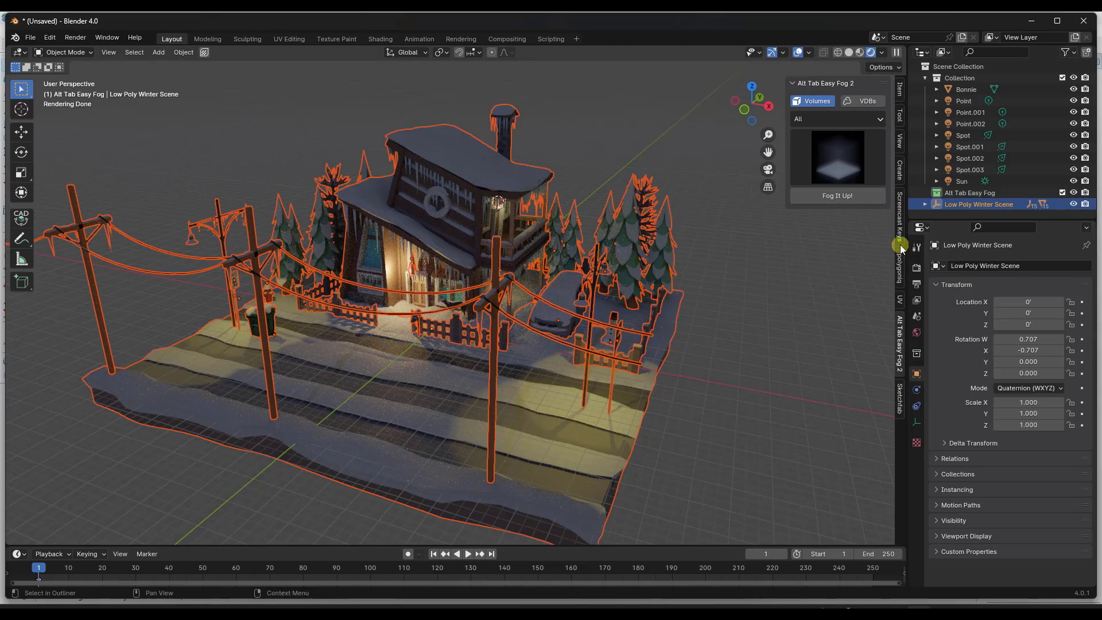
left_click(838, 196)
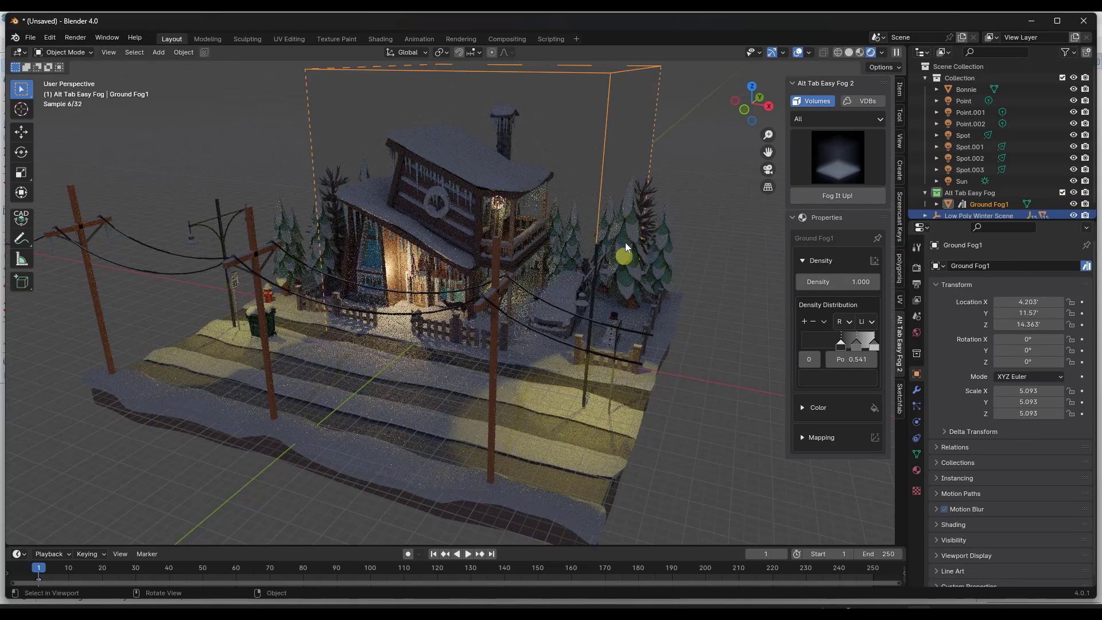
- In Top and side views, enlarge the Ground Fog1 box and centre it over the cabin
scroll(532, 191, "down", 5)
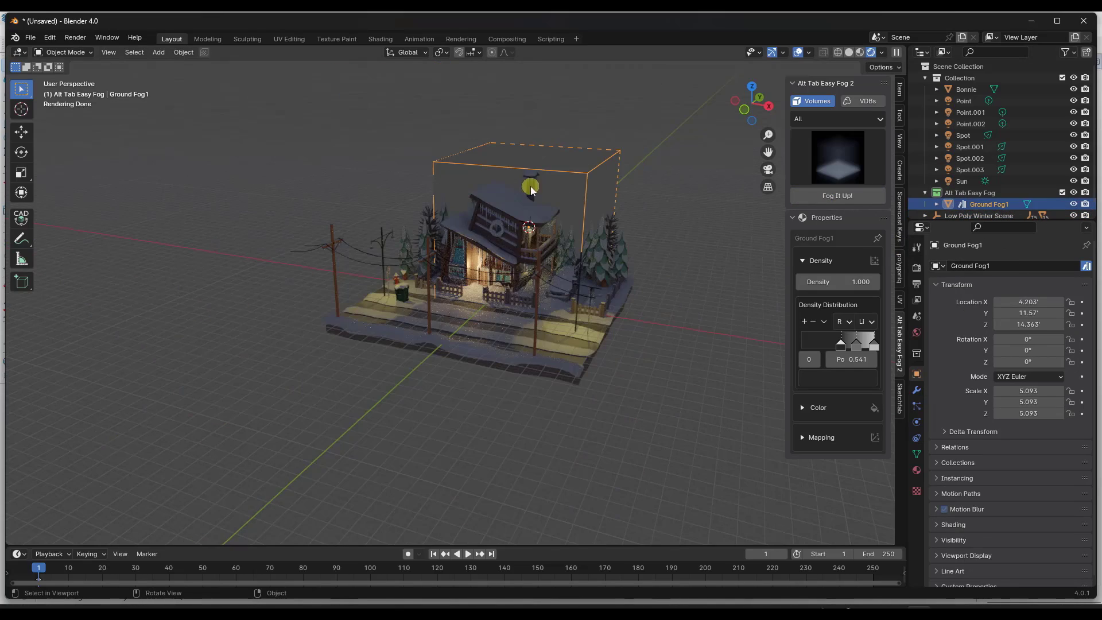
left_click(750, 90)
key("s")
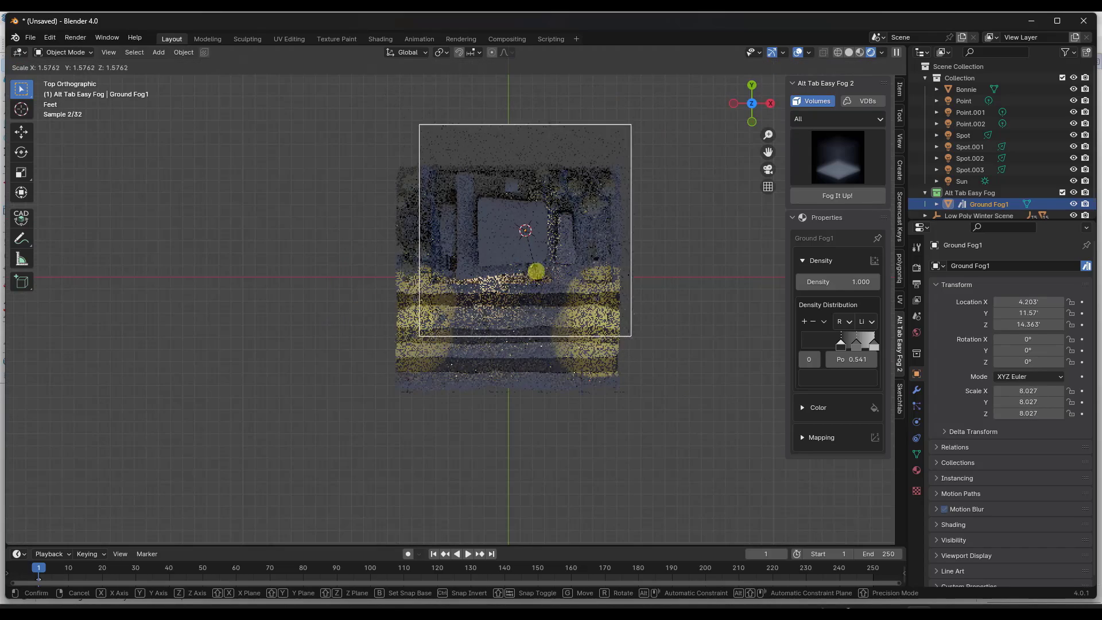
left_click(555, 263)
key("g")
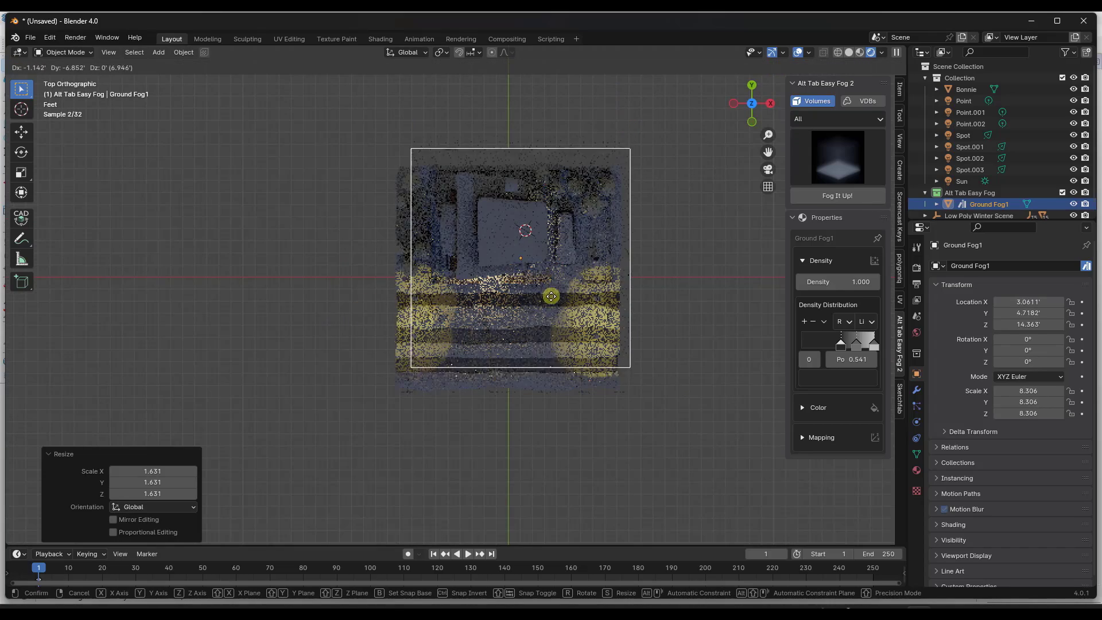
left_click(540, 309)
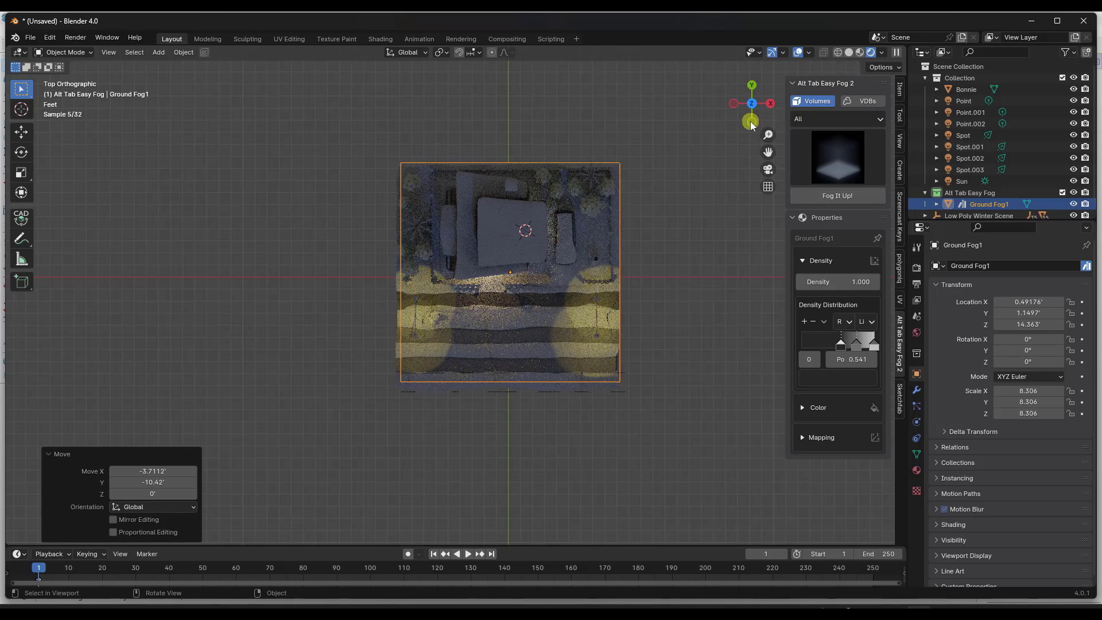
left_click(733, 103)
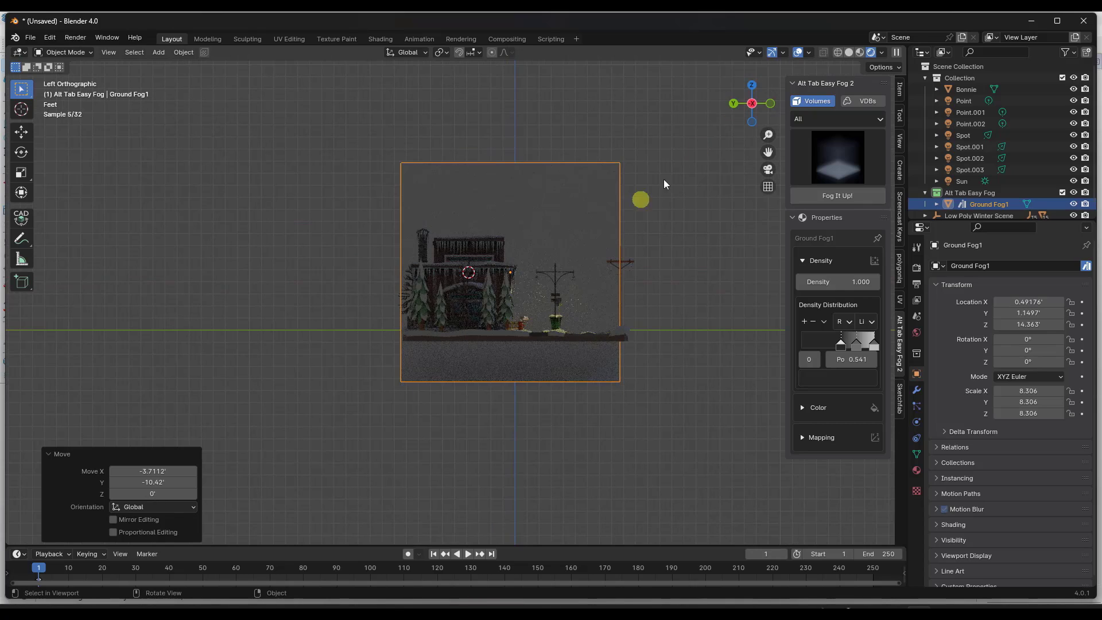
key("s")
left_click(598, 289)
key("g")
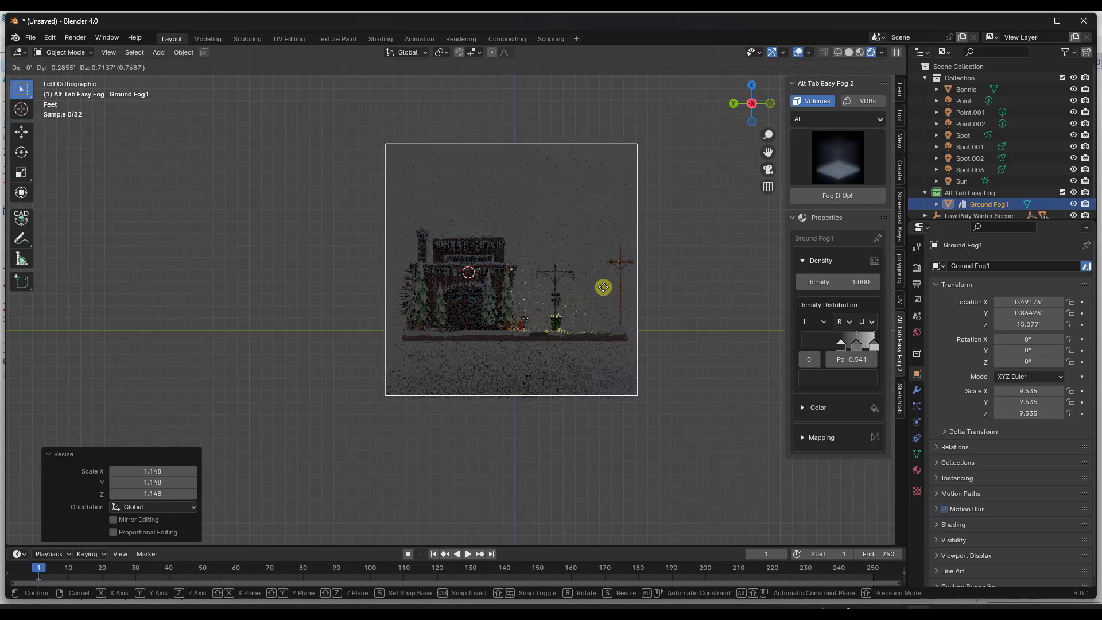
left_click(609, 233)
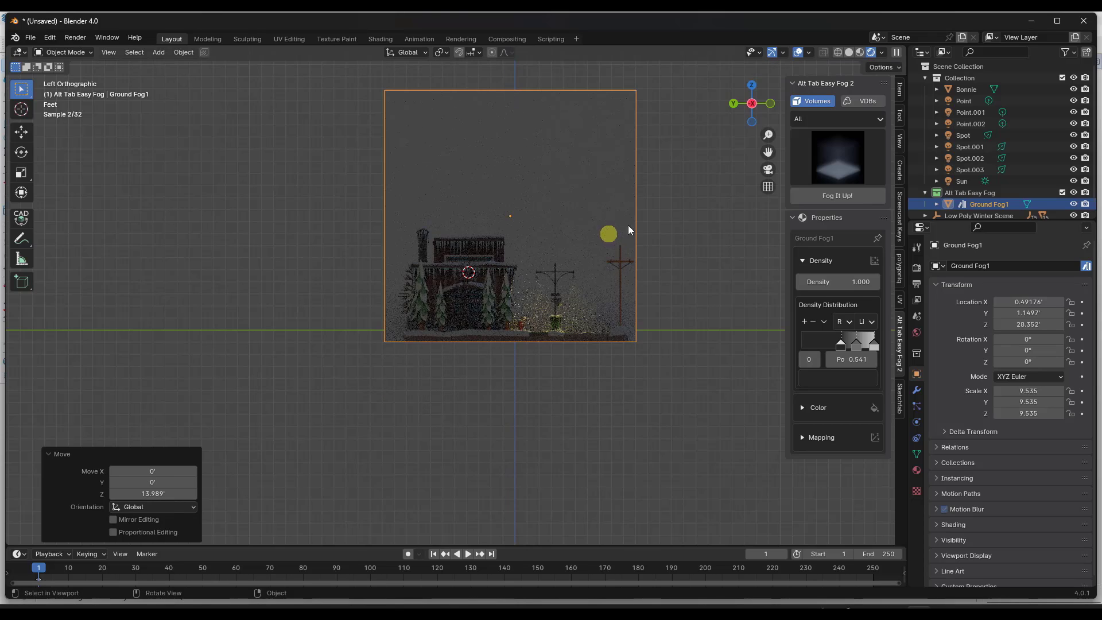
- Flatten the fog box along Z to 9.535 × 9.535 × 5.090 and lower it to Z 12.426
left_click(771, 104)
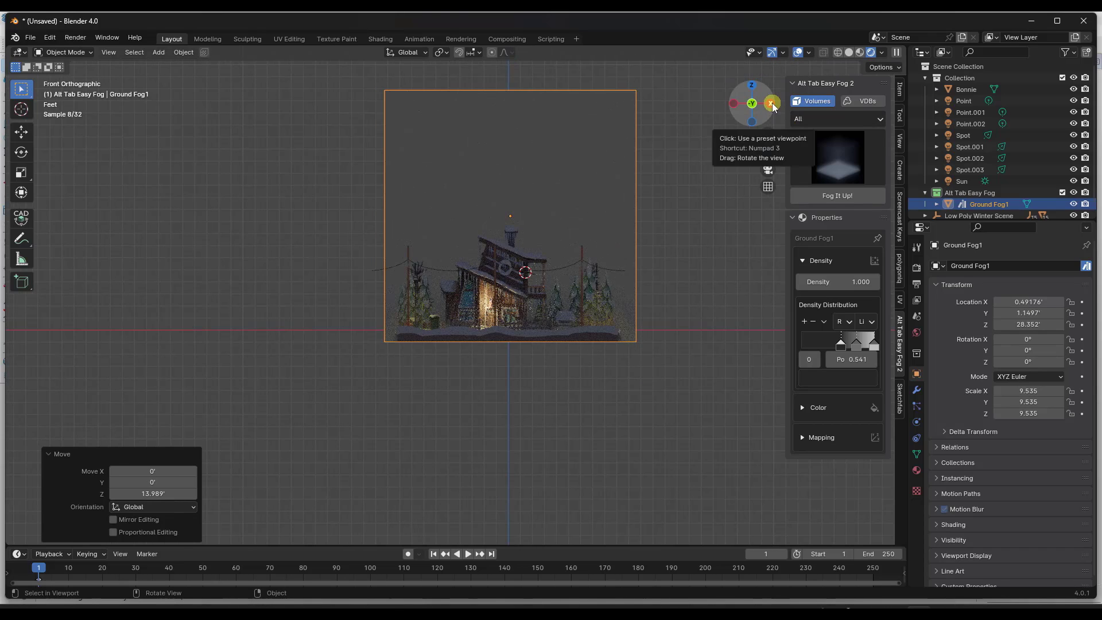
left_click(751, 86)
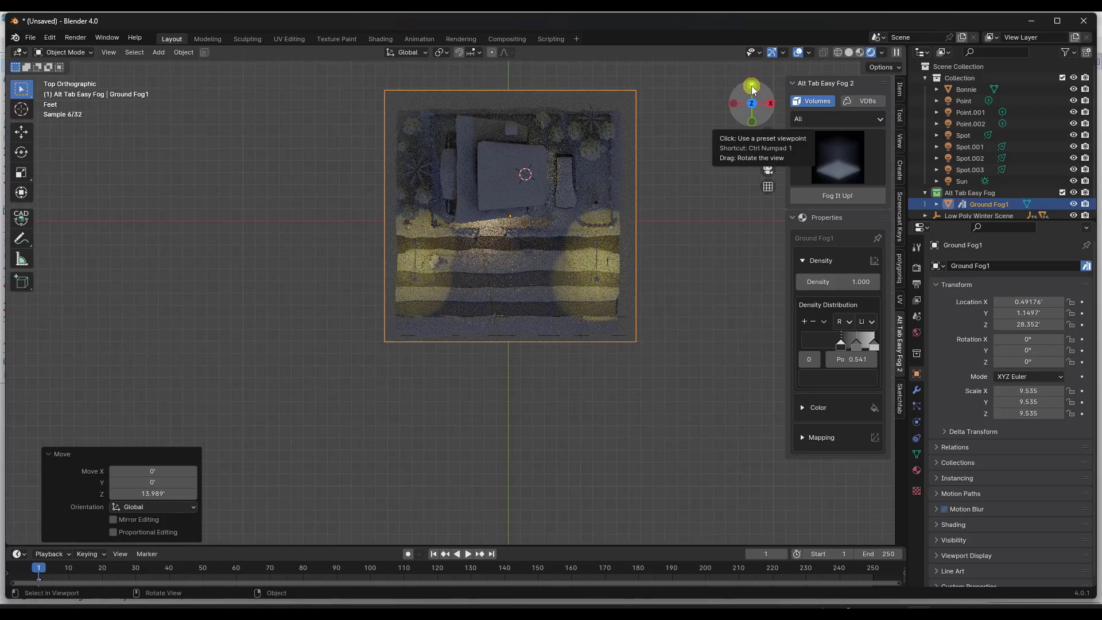
middle_click_drag(584, 287, 587, 176)
scroll(580, 224, "down", 3)
middle_click_drag(580, 224, 617, 174)
key("s")
key("z")
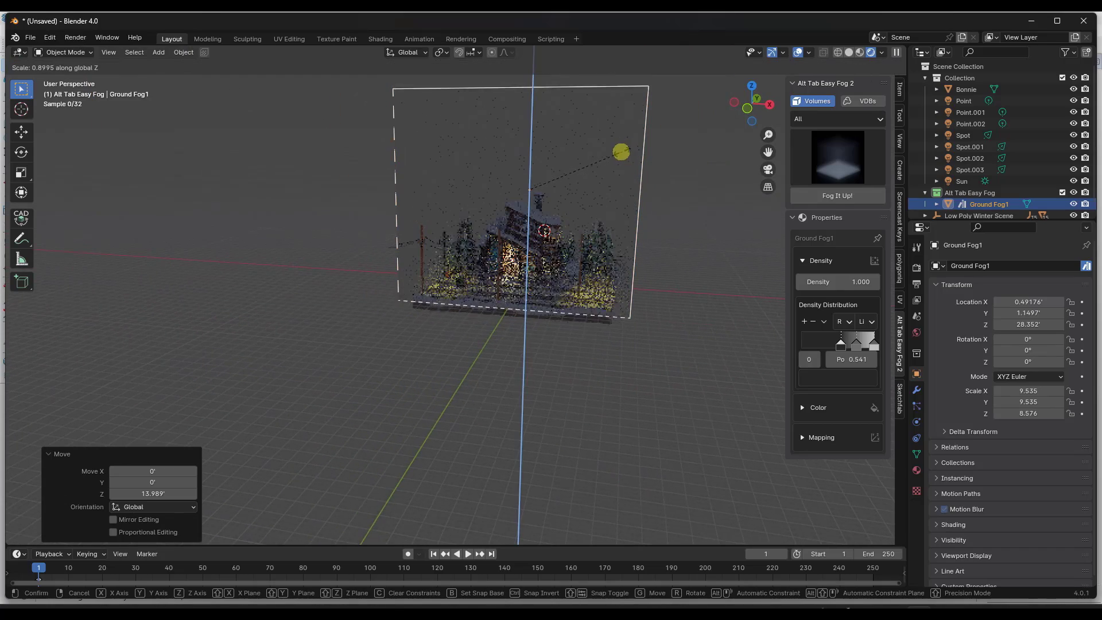
left_click(582, 167)
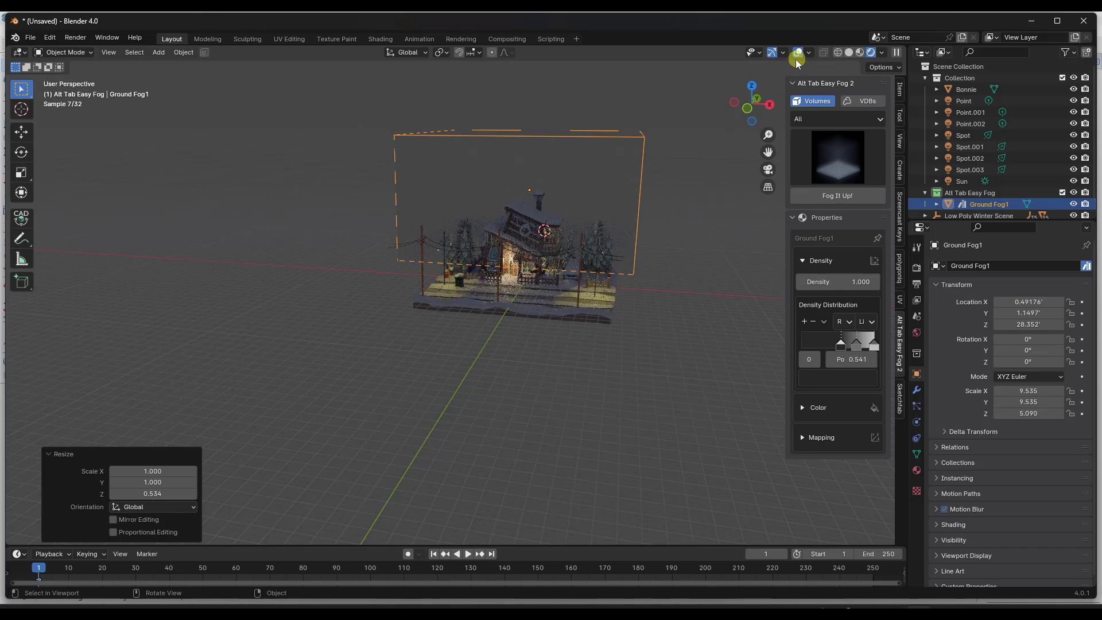
left_click(748, 111)
key("g")
key("z")
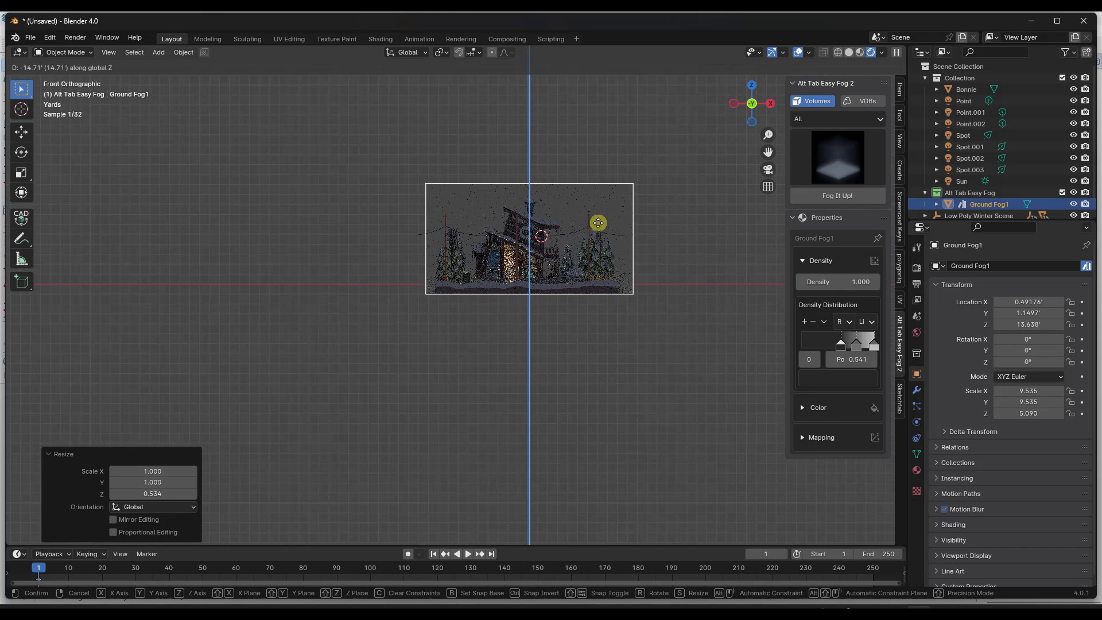
left_click(597, 226)
middle_click_drag(596, 226, 571, 254)
scroll(572, 255, "up", 8)
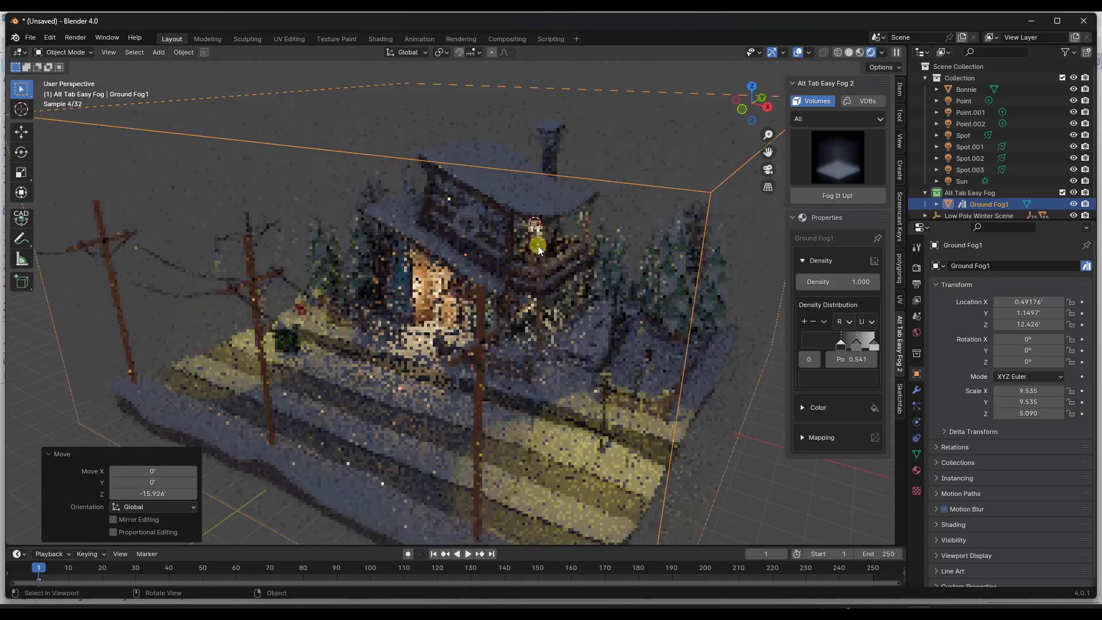
- Compare Material Preview with Rendered shading and orbit closer to the house
left_click(860, 52)
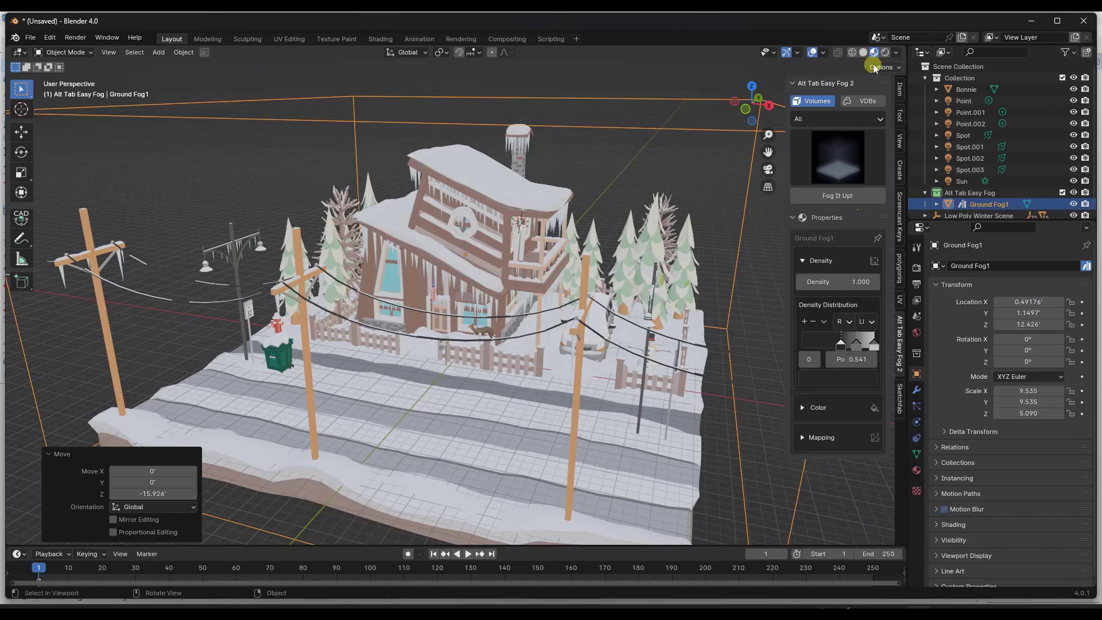
left_click(885, 52)
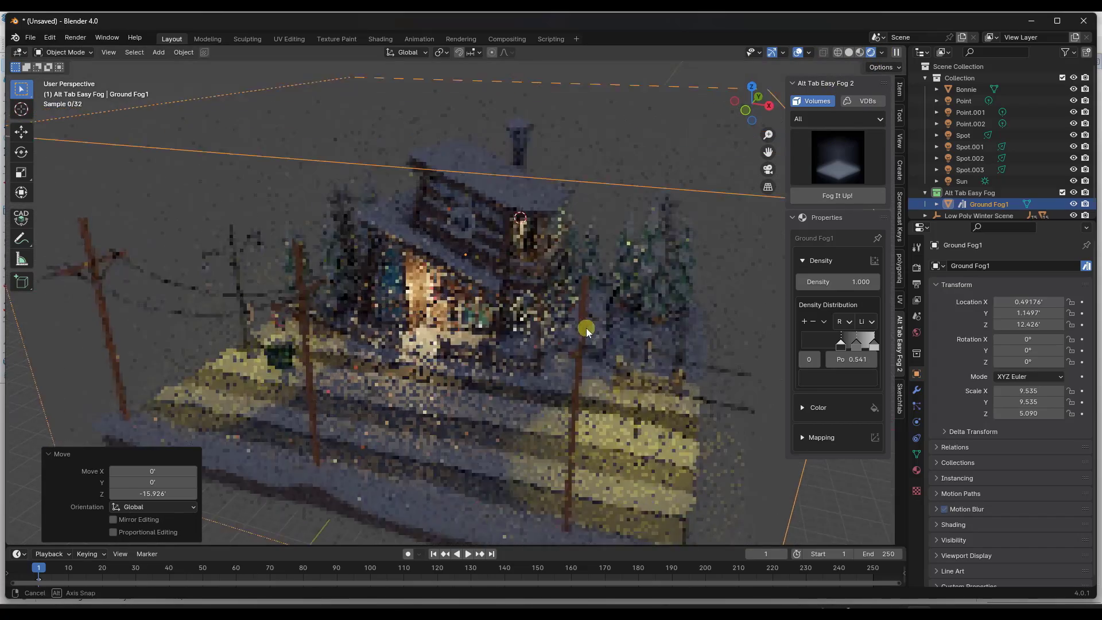
scroll(584, 329, "up", 2)
scroll(579, 329, "down", 2)
middle_click_drag(558, 300, 557, 295)
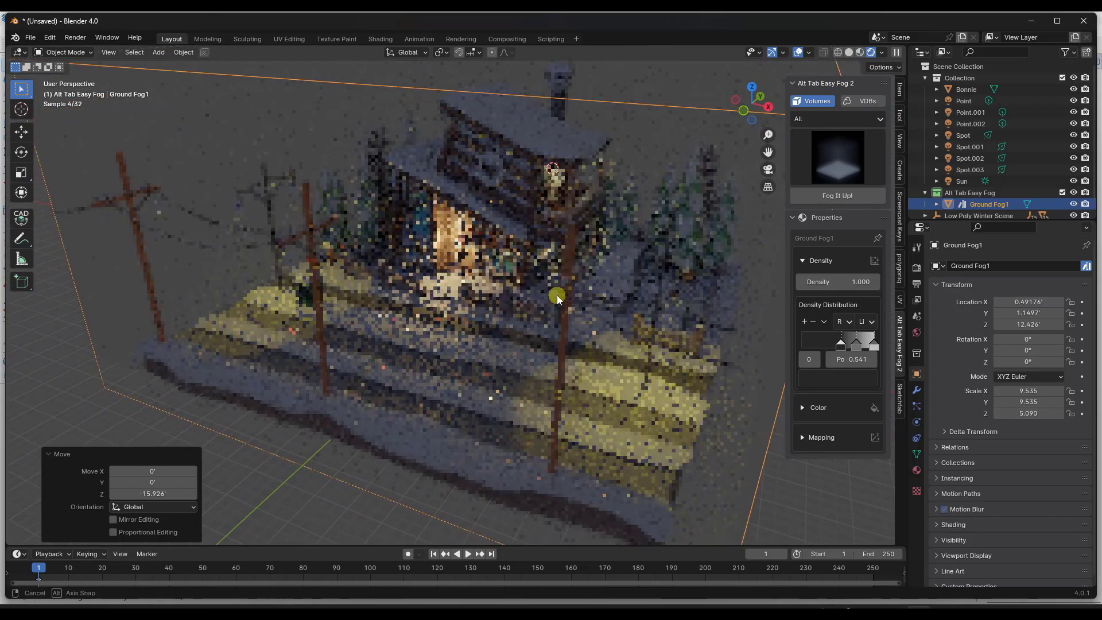
middle_click_drag(541, 160, 510, 173)
- Set the Sun light's Strength to 3.200, then reselect Ground Fog1
left_click(962, 181)
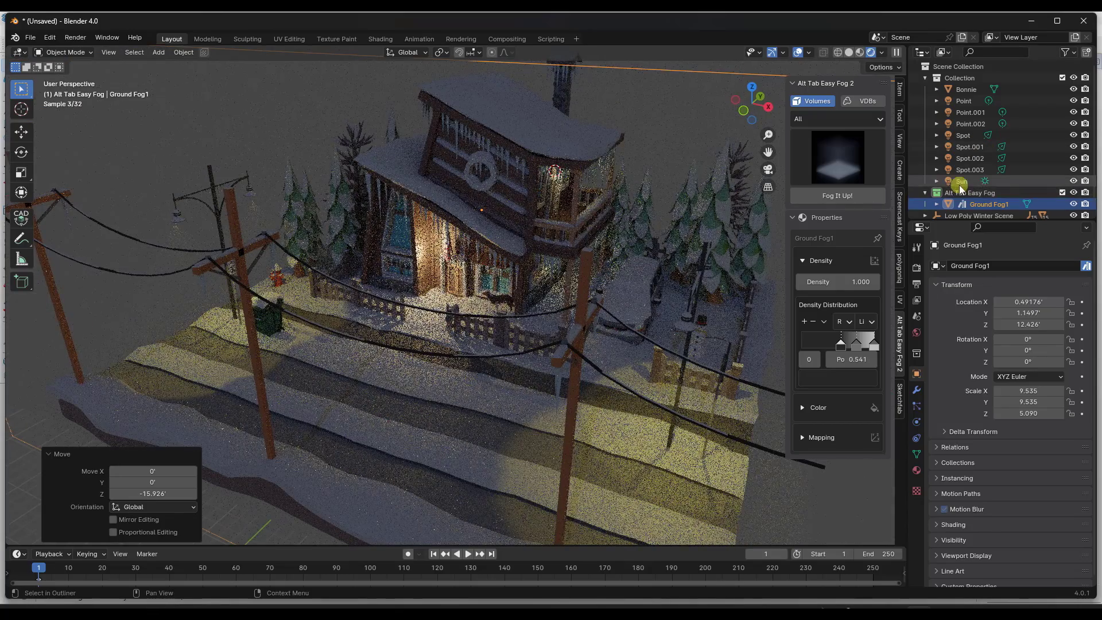
left_click(915, 420)
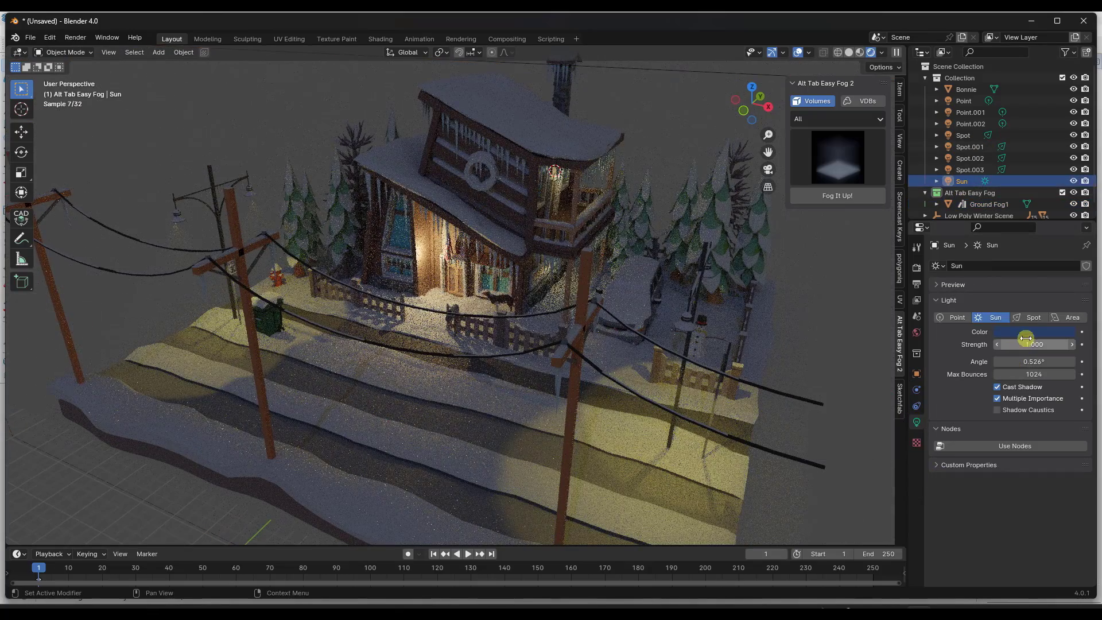
left_click_drag(197, 343, 274, 342)
left_click(557, 324)
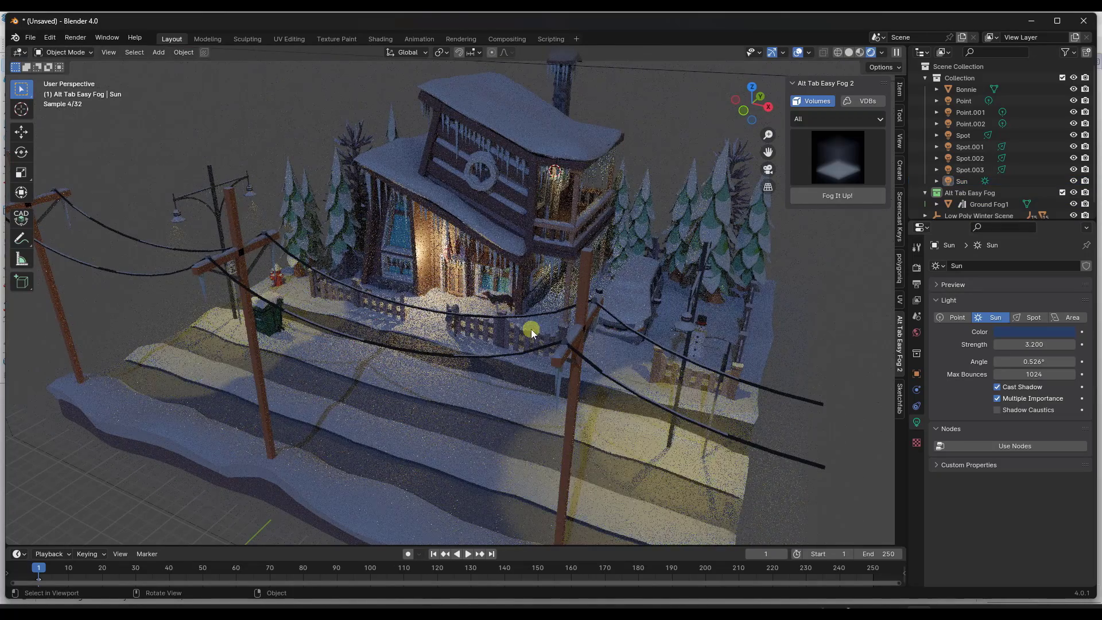
middle_click_drag(533, 327, 524, 295)
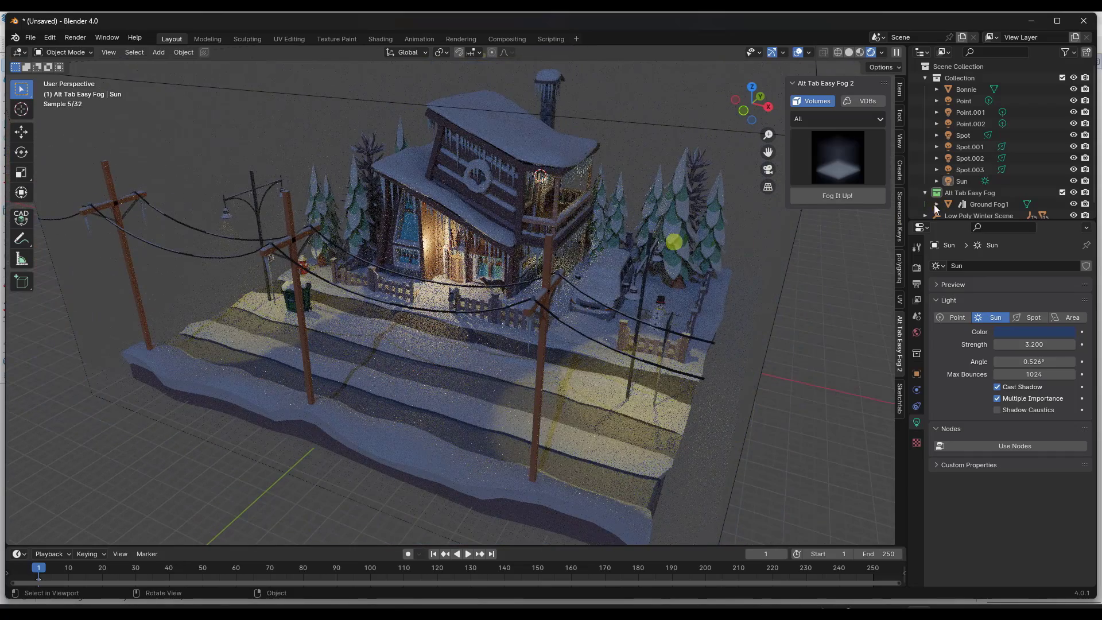
left_click(987, 204)
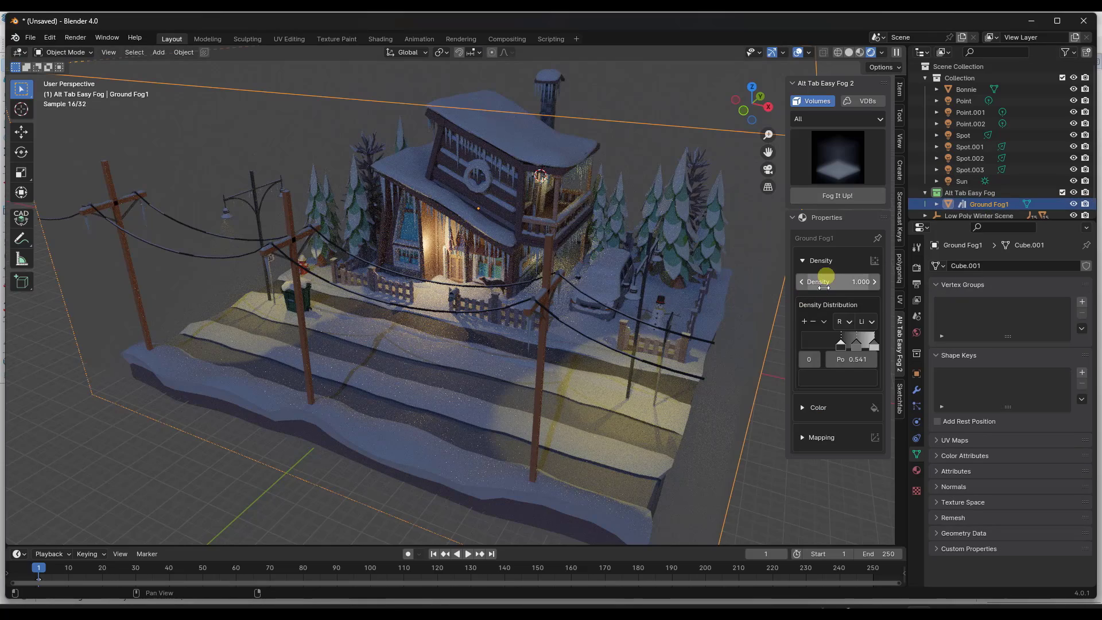
- Raise Ground Fog1's density to 13.3, then drop it back to 2.5 and widen the sidebar
left_click_drag(822, 281, 913, 282)
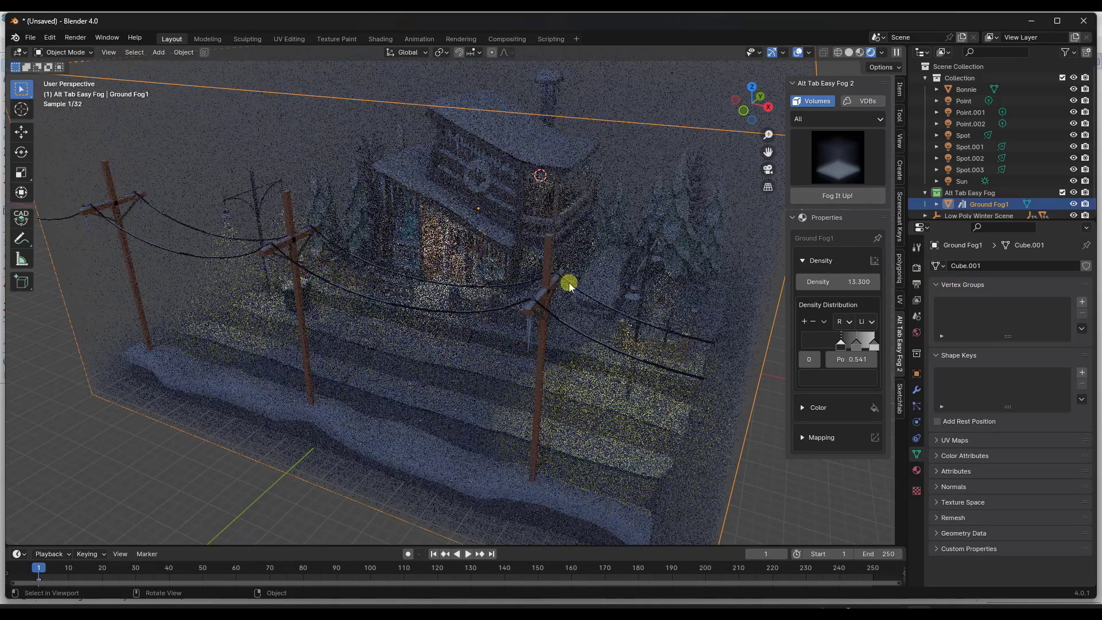
middle_click_drag(580, 272, 585, 254)
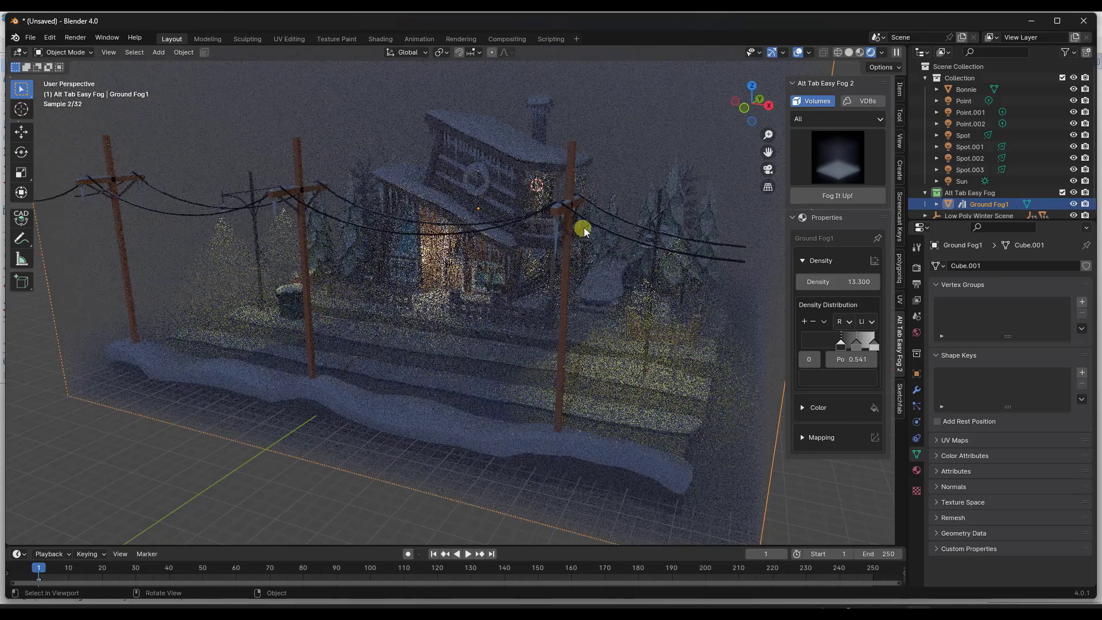
middle_click_drag(595, 215, 733, 236)
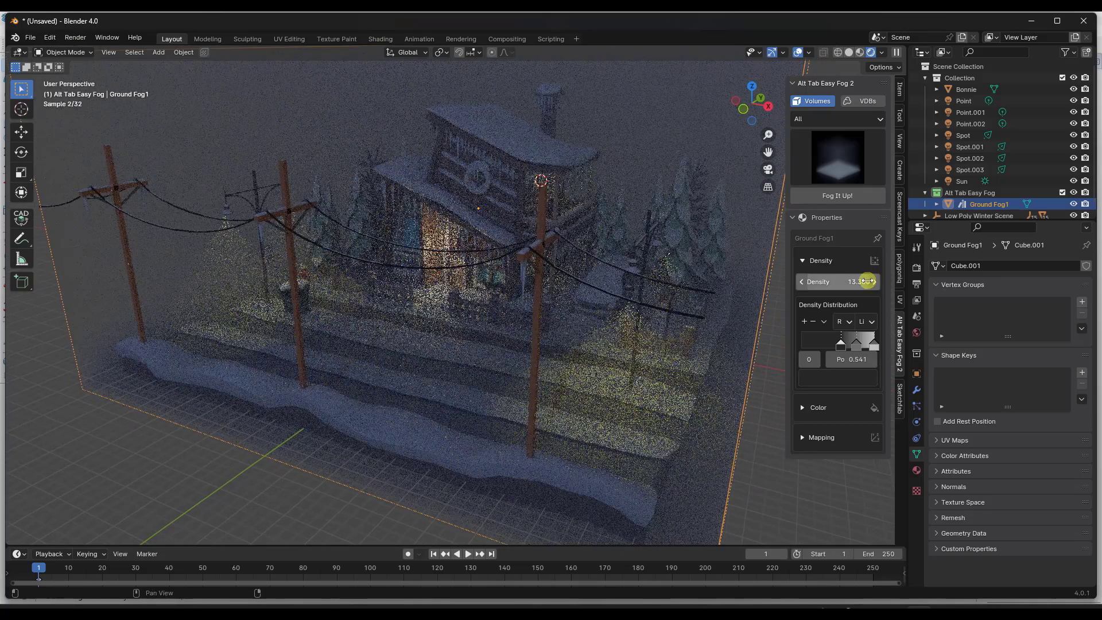
left_click_drag(868, 281, 827, 271)
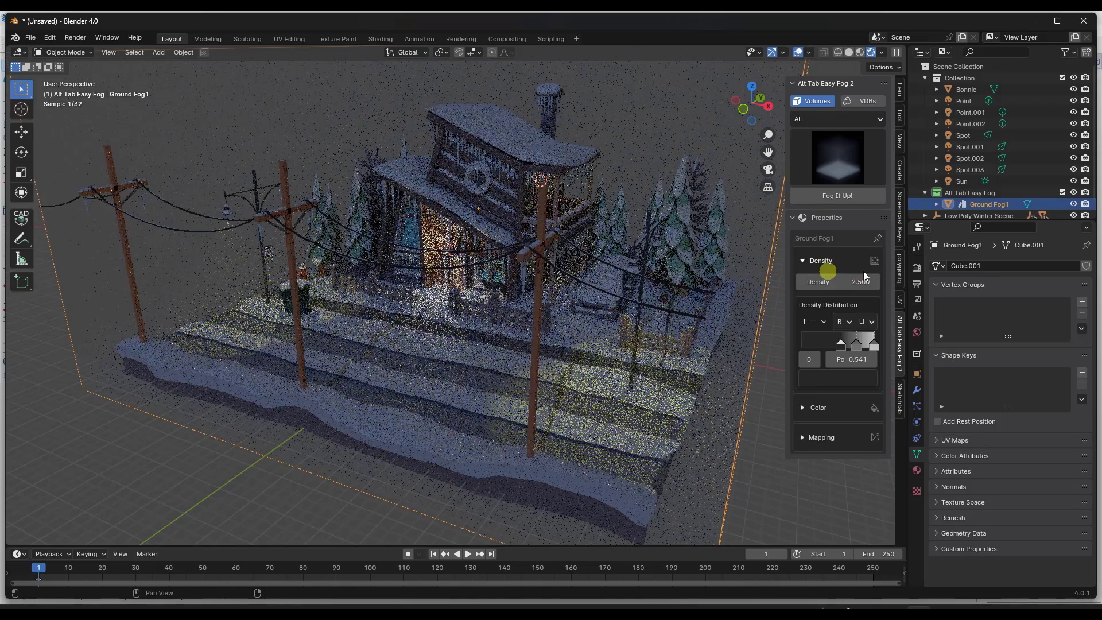
left_click_drag(785, 371, 716, 371)
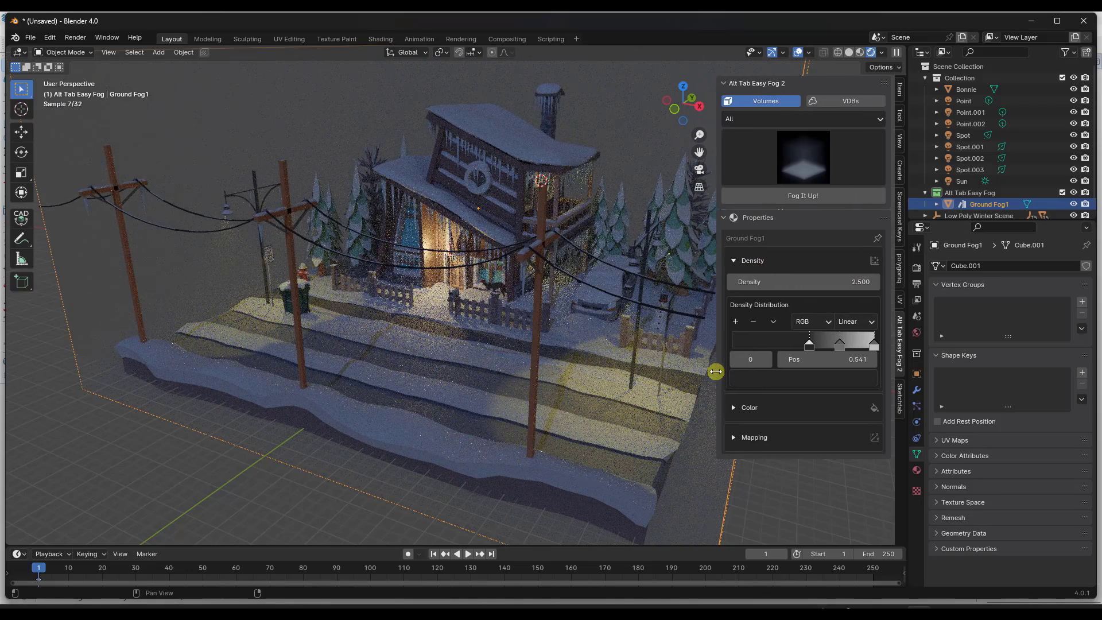
- Move the Density Distribution ramp's middle stop to position 0.421
mouse_move(810, 344)
left_mouse_down()
mouse_move(832, 344)
mouse_move(792, 346)
mouse_move(849, 354)
mouse_move(793, 350)
left_mouse_up()
middle_click_drag(424, 269, 529, 227)
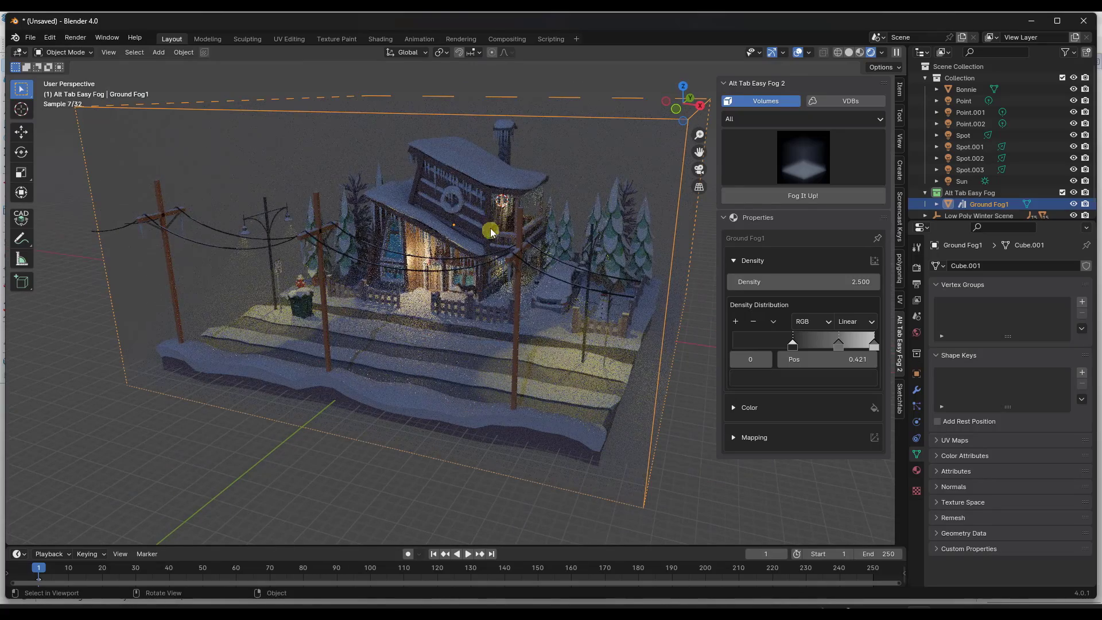
scroll(477, 237, "up", 2)
- Change Ground Fog1's fog colour to green
left_click(743, 407)
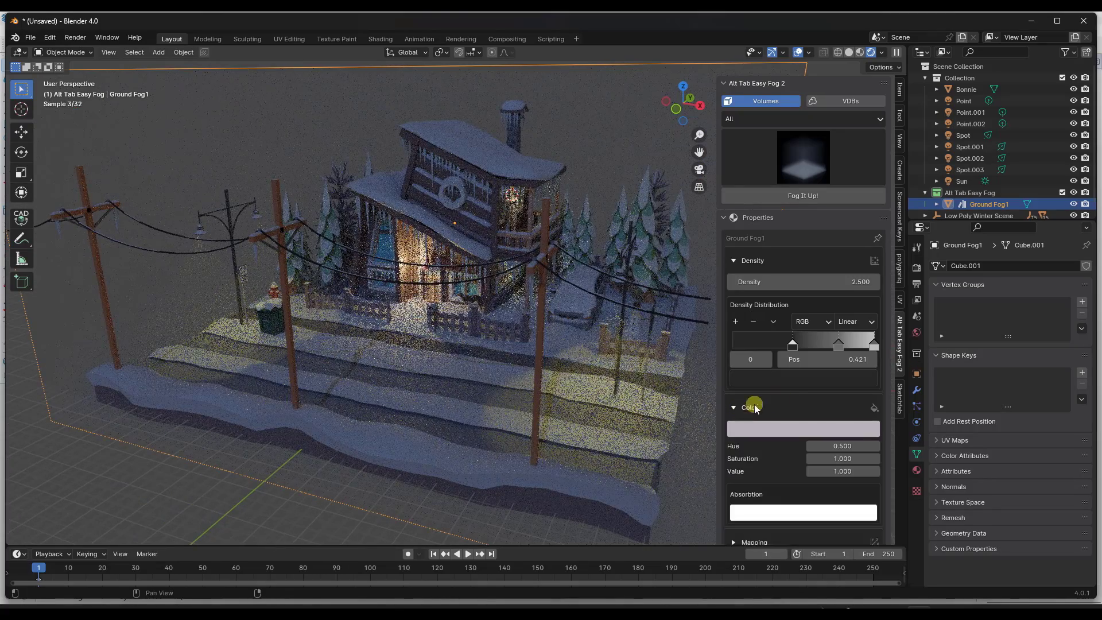
scroll(803, 394, "down", 1)
left_click(794, 408)
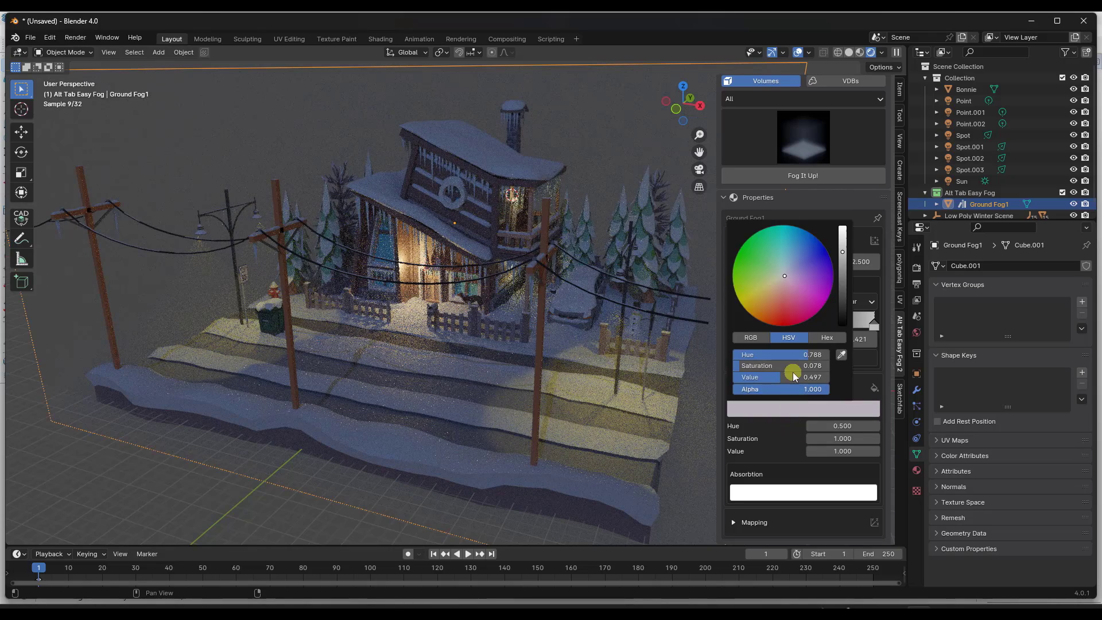
left_click_drag(784, 273, 745, 257)
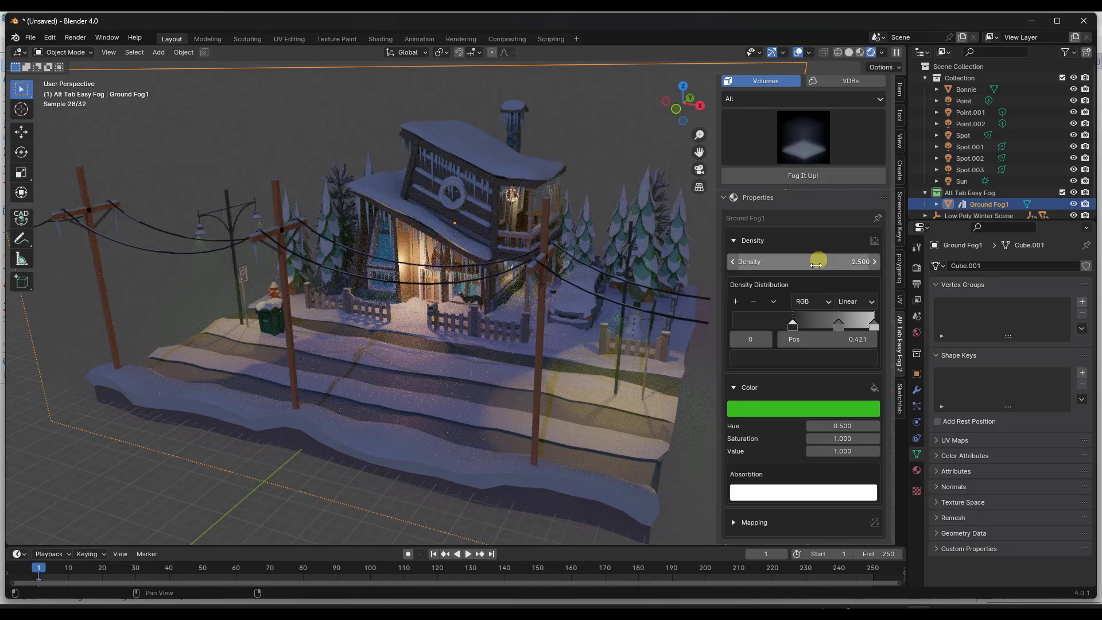
- Raise Ground Fog1's density to 7.4 and orbit around the cabin to check the haze
left_click_drag(816, 263, 854, 268)
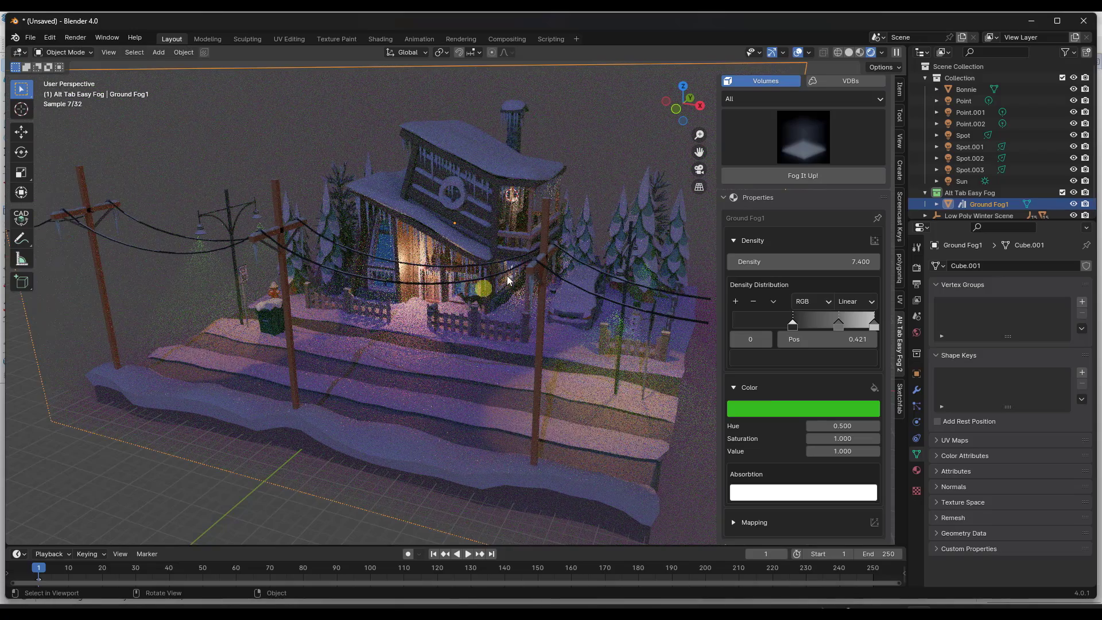
middle_click_drag(508, 281, 485, 315)
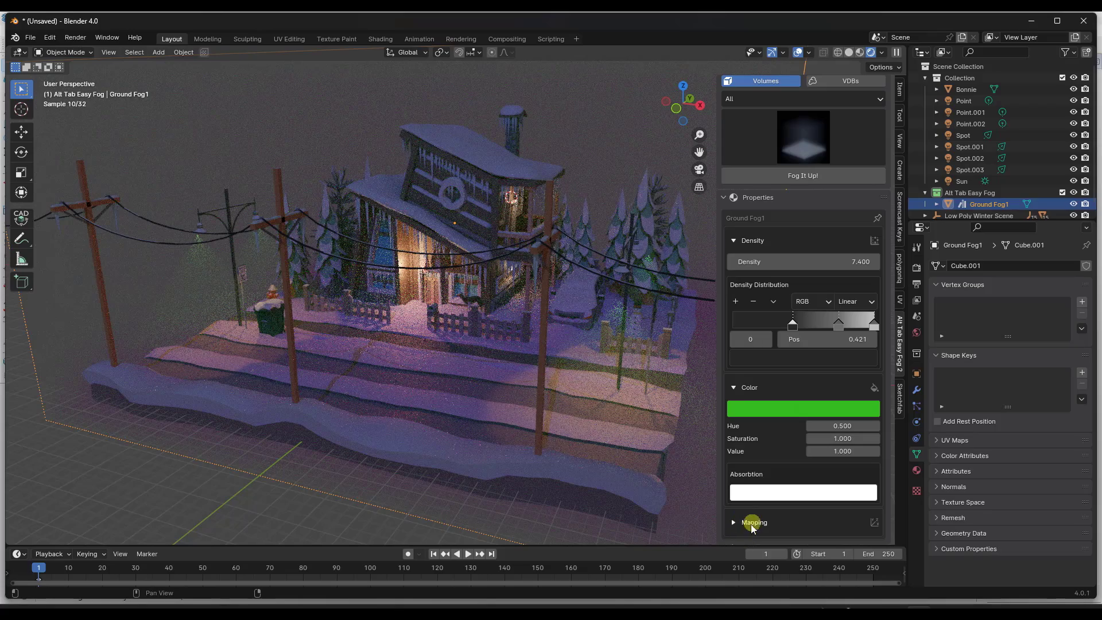
middle_click_drag(533, 315, 495, 246)
- Hide Ground Fog1 with H, then add the Ground Fog11 preset from the Easy Fog gallery
key("h")
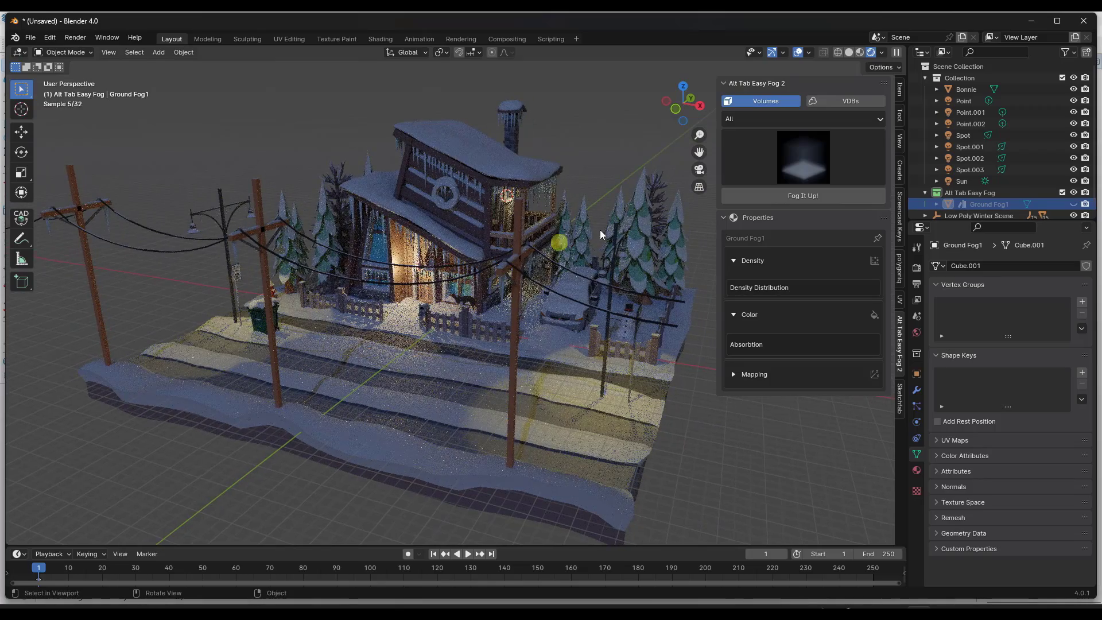
left_click(802, 157)
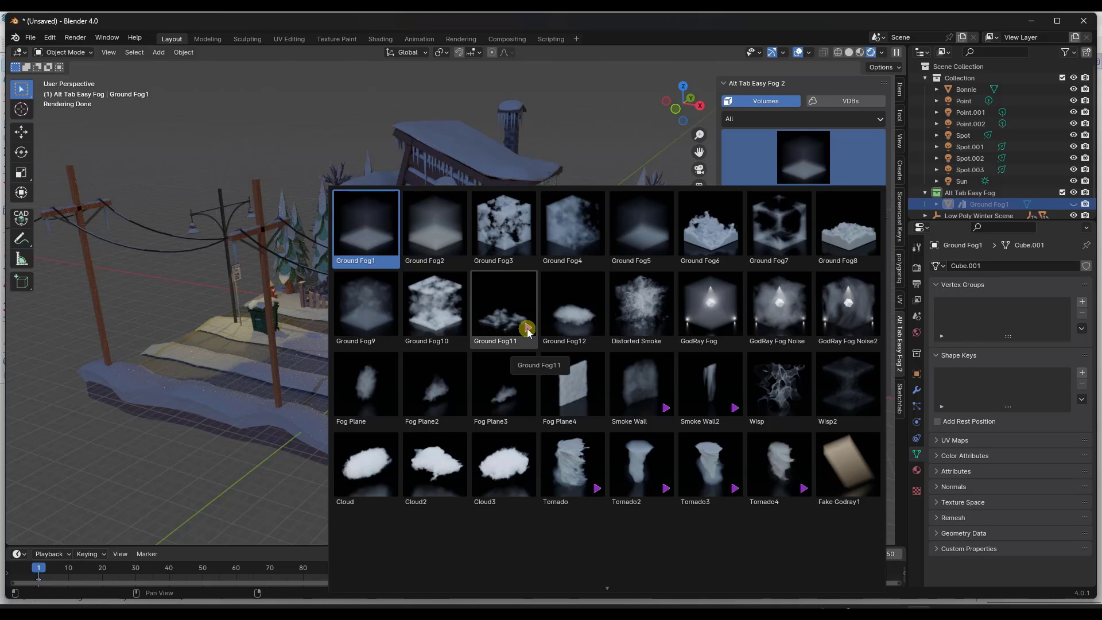
left_click(513, 317)
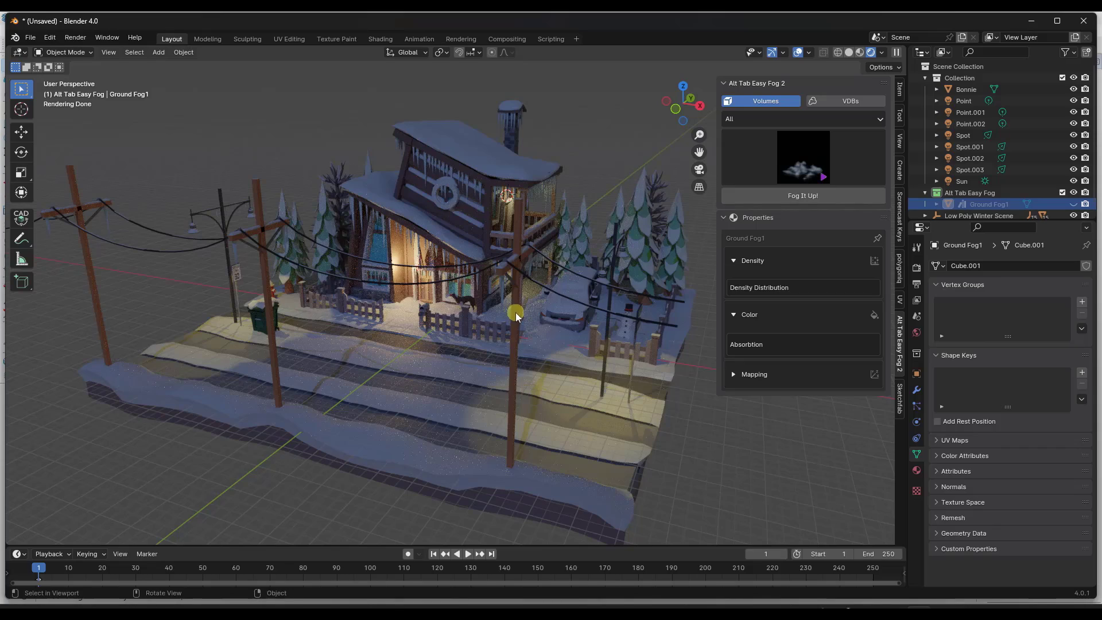
left_click(808, 195)
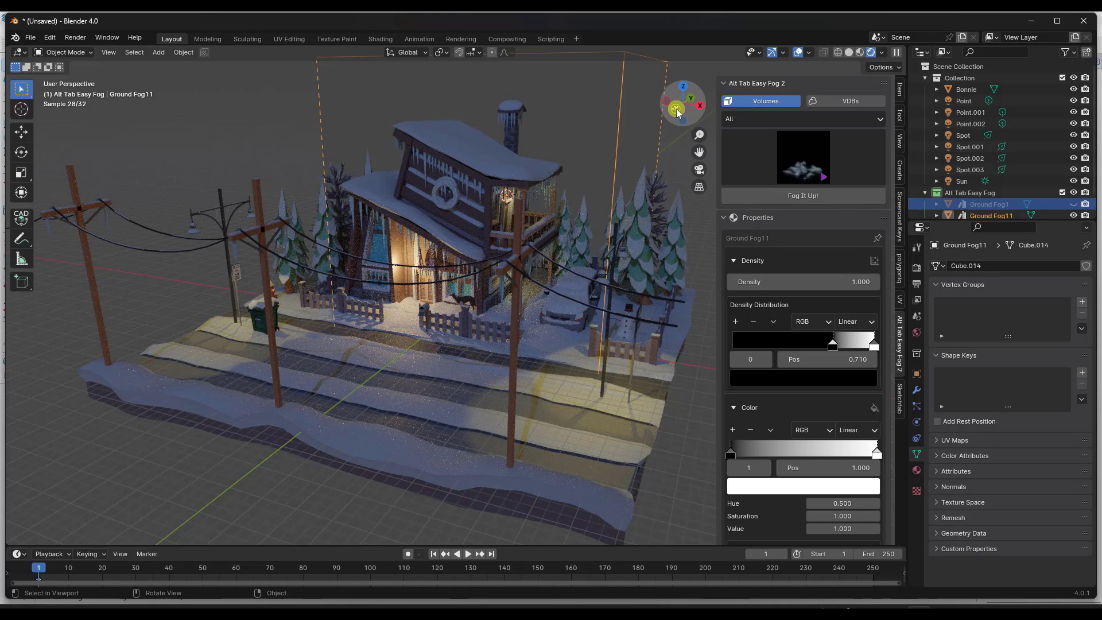
- In top view, recenter the Ground Fog11 box and scale it to 1.972
left_click_drag(678, 112, 613, 114)
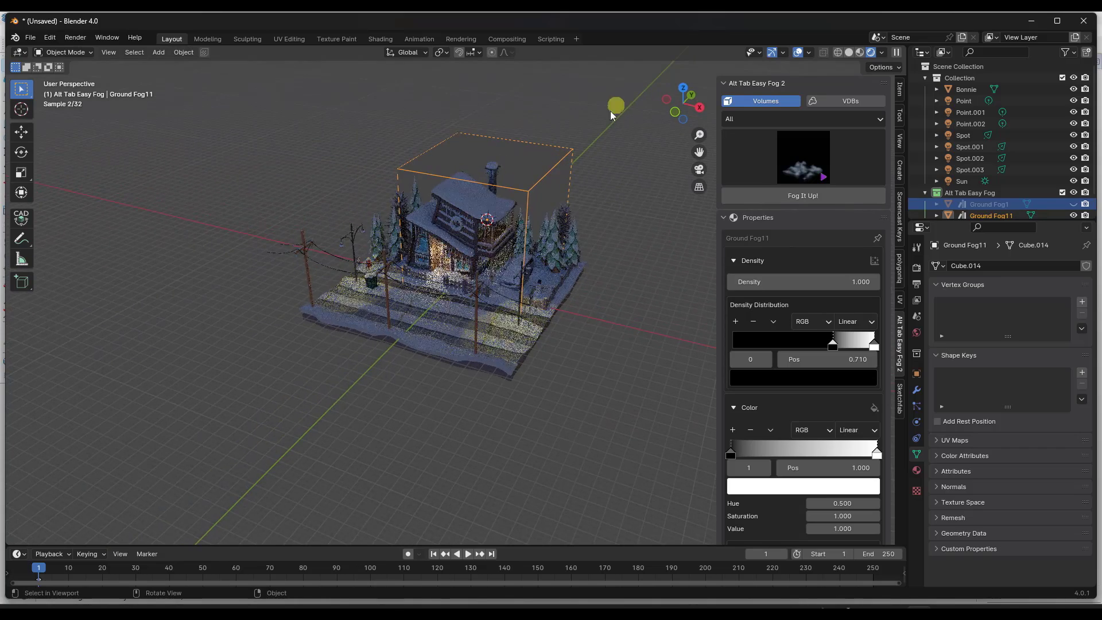
left_click(683, 87)
key("g")
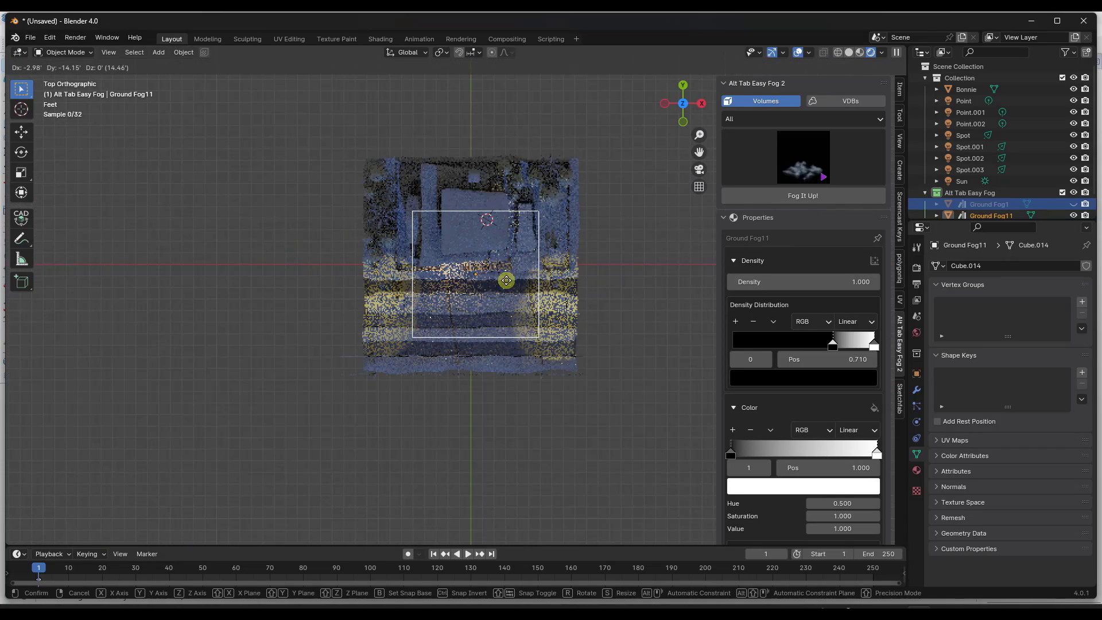
left_click(506, 280)
key("s")
left_click(539, 291)
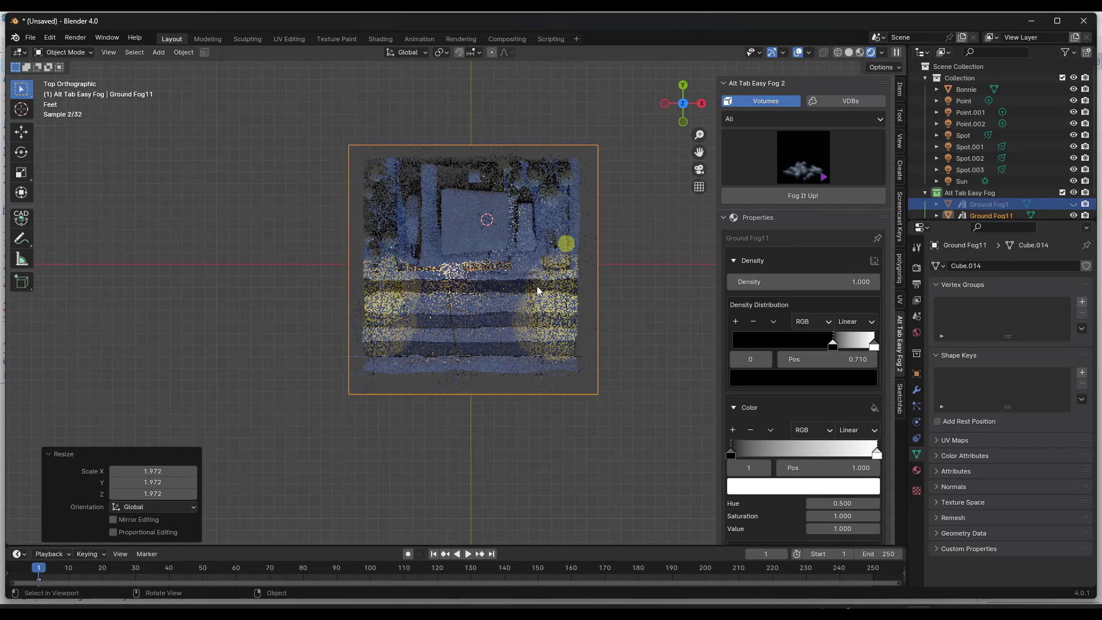
- In front view, raise the Ground Fog11 box along Z to 7.896'
key("ctrl+KP_3")
key("KP_1")
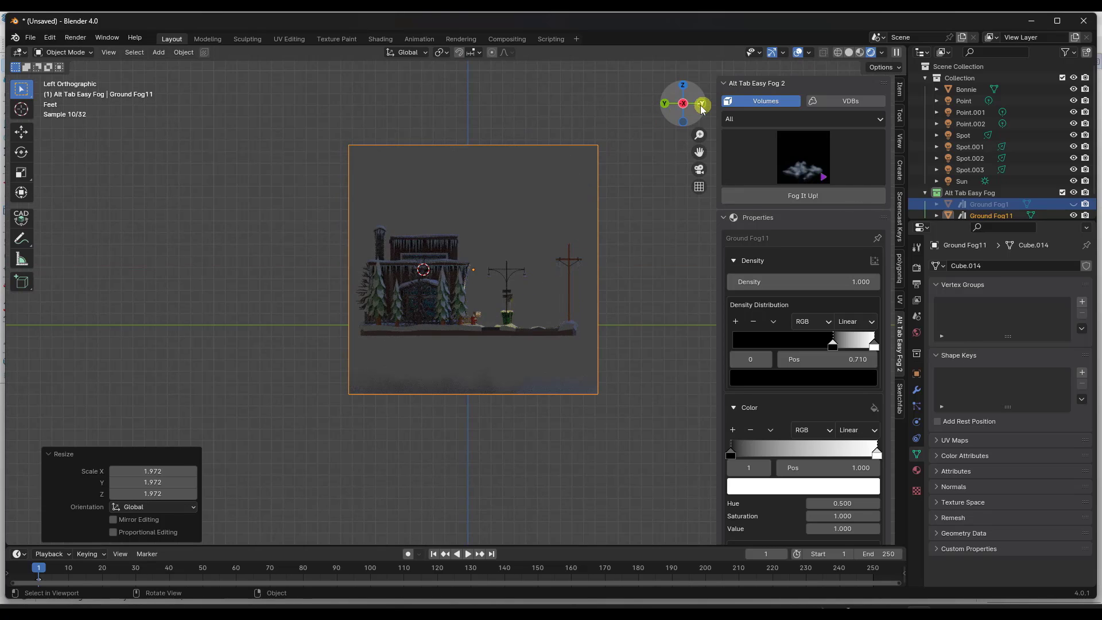
key("g")
key("z")
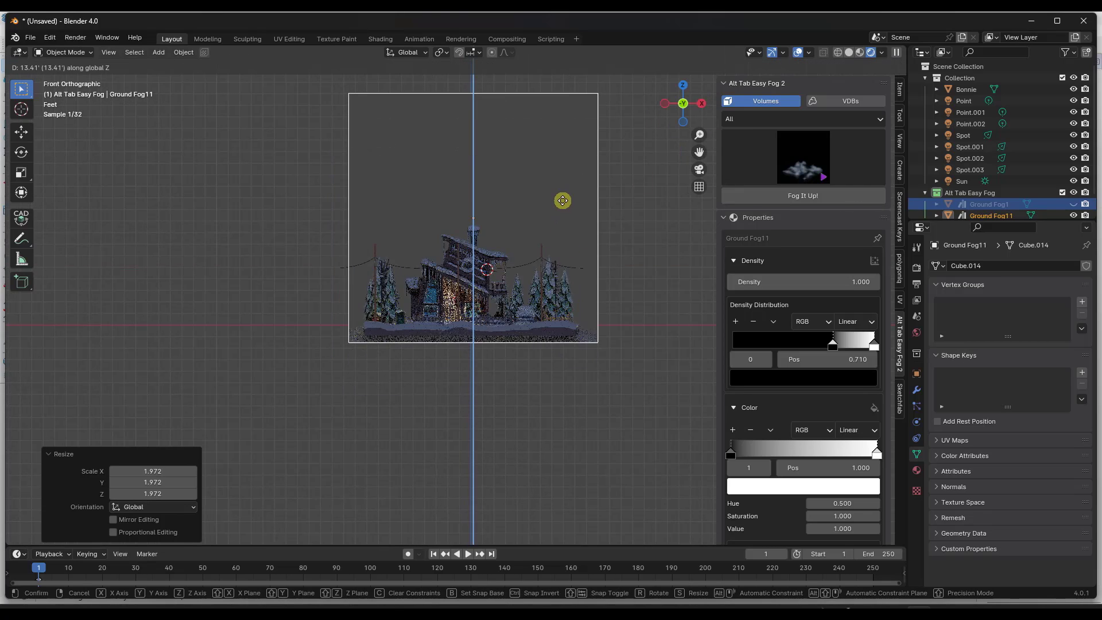
left_click(558, 229)
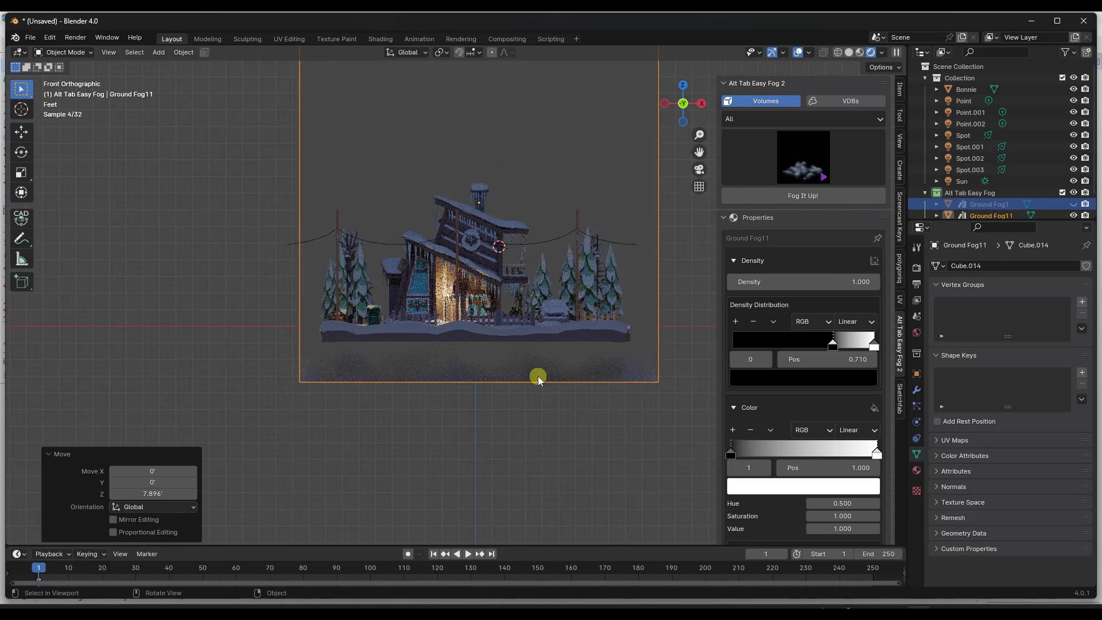
scroll(775, 399, "down", 5)
- Offset the fog Mapping to Y 0.0328' and Z 0.9', and lower the box to Z 6.4144'
left_click(740, 525)
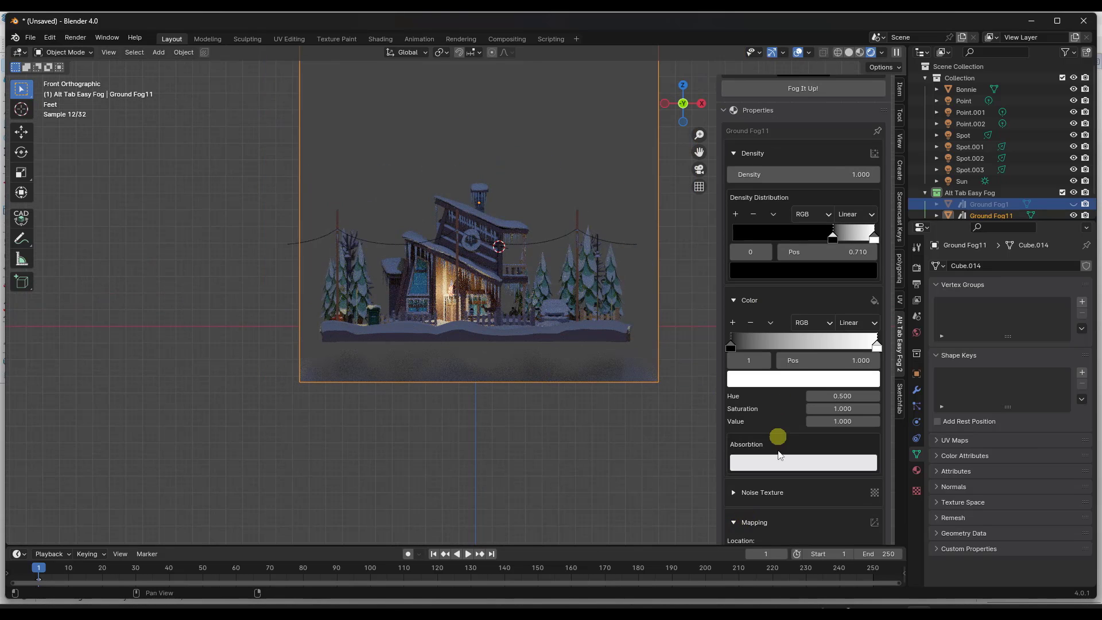
scroll(777, 438, "down", 6)
mouse_move(787, 422)
left_mouse_down()
mouse_move(822, 429)
mouse_move(787, 432)
mouse_move(796, 431)
left_mouse_up()
key("g")
key("z")
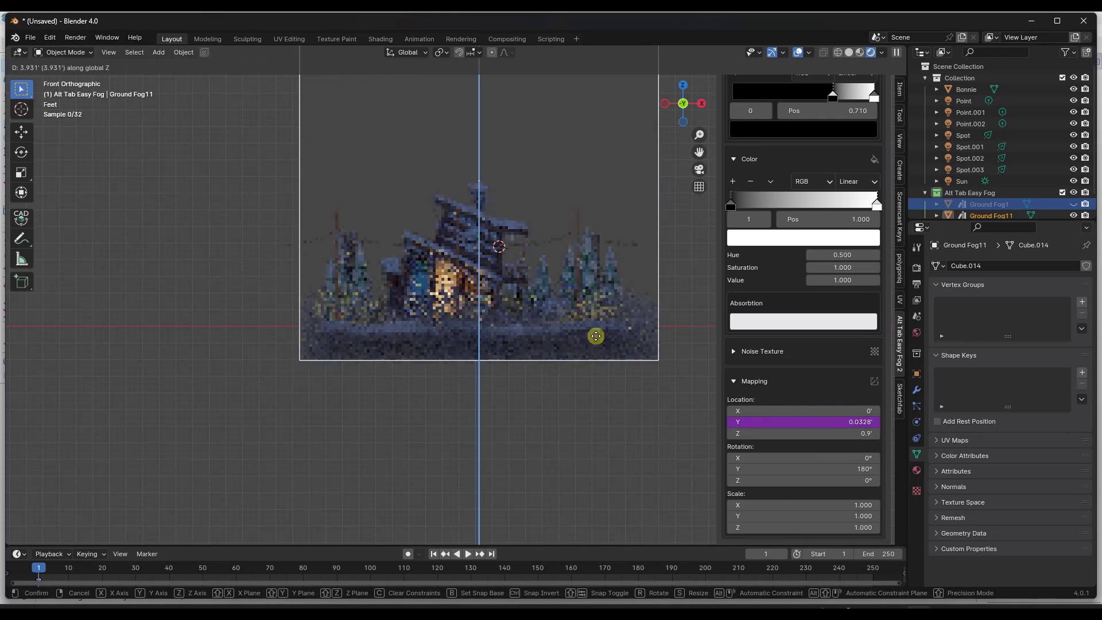
left_click(595, 322)
- Try Mapping Location Z at 2', revert to 0.9', and play the animation to preview
middle_click_drag(593, 388, 456, 339)
scroll(480, 285, "up", 3)
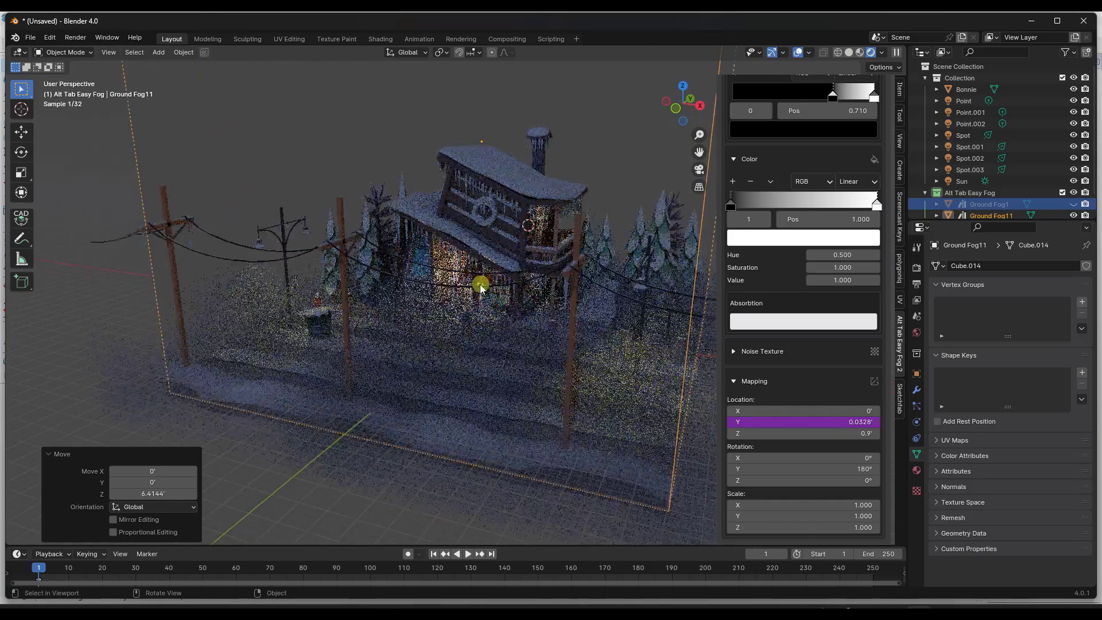
scroll(480, 284, "down", 3)
middle_click_drag(480, 284, 481, 330)
scroll(495, 329, "up", 6)
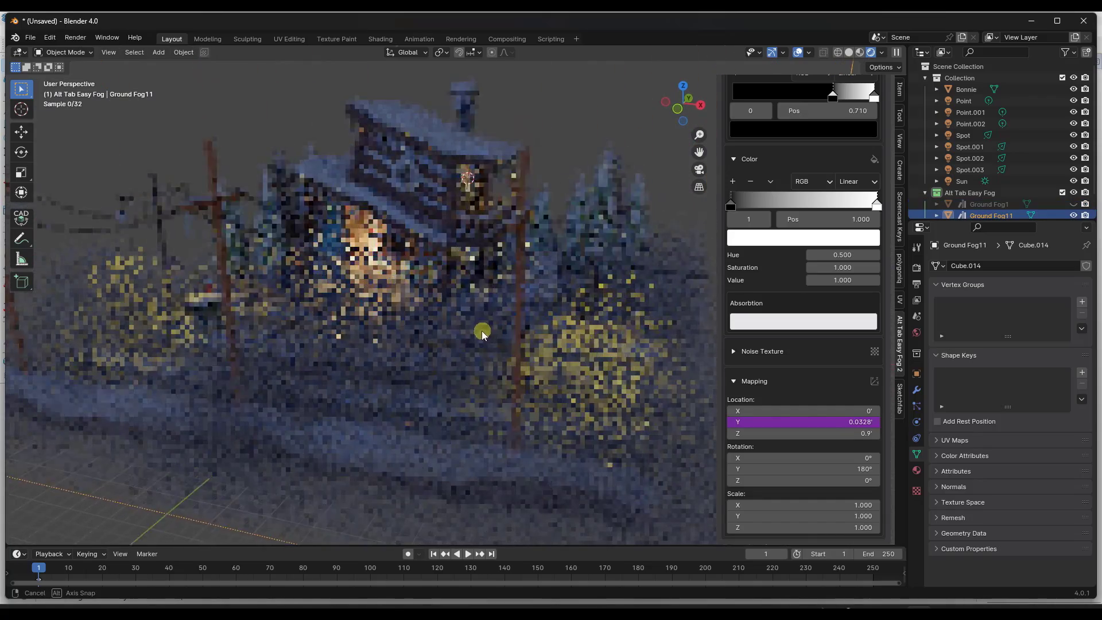
scroll(480, 325, "down", 5)
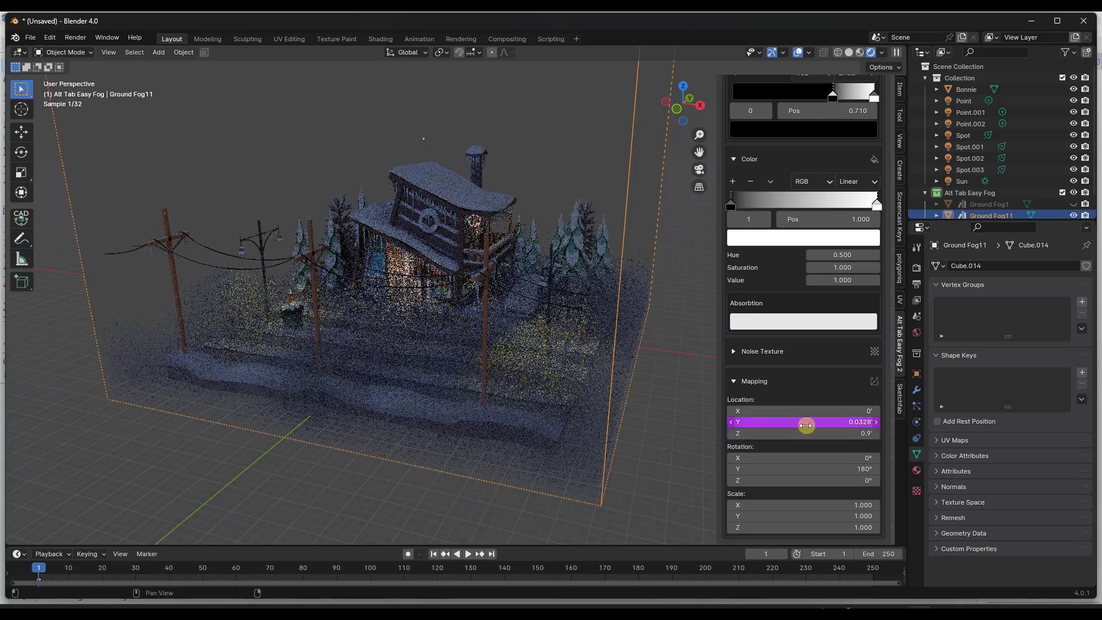
left_click(815, 435)
type("2")
key("Return")
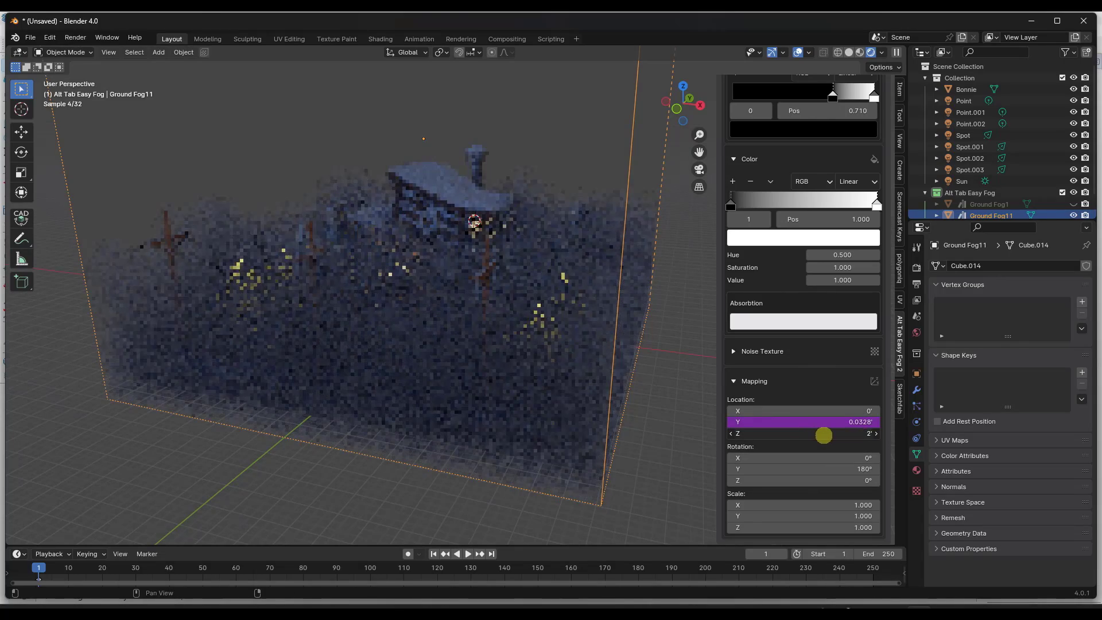
key("ctrl+z")
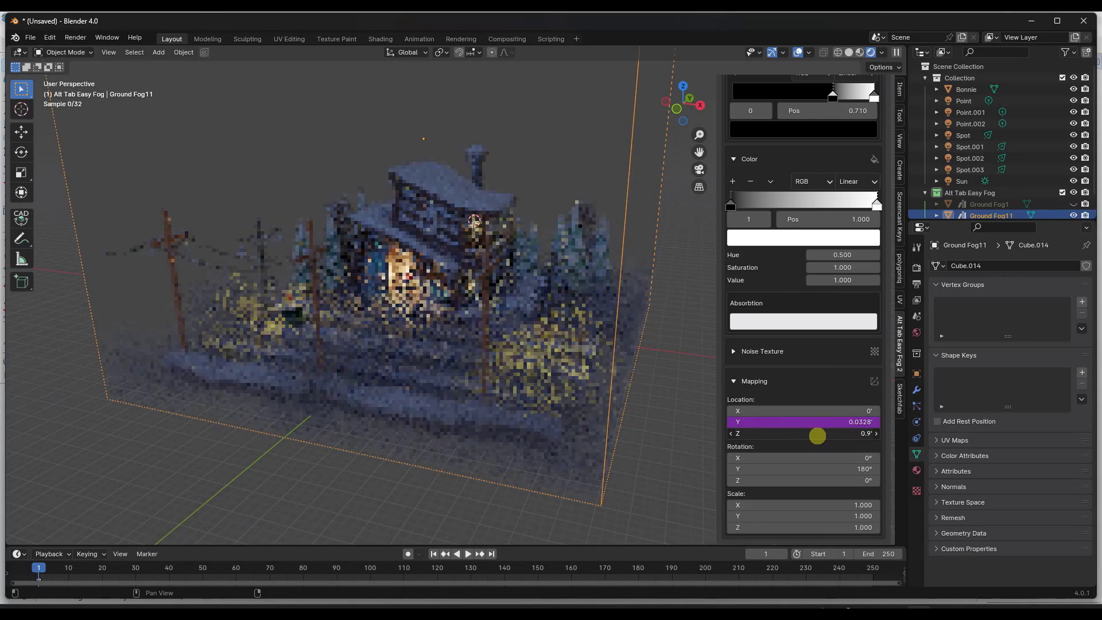
key("space")
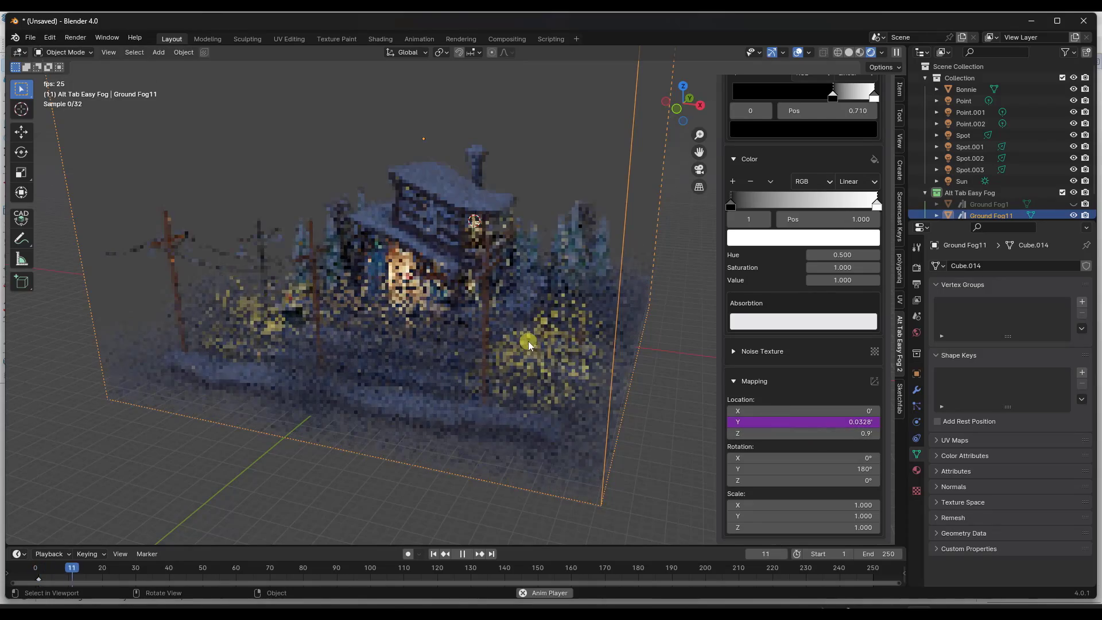
scroll(460, 313, "up", 3)
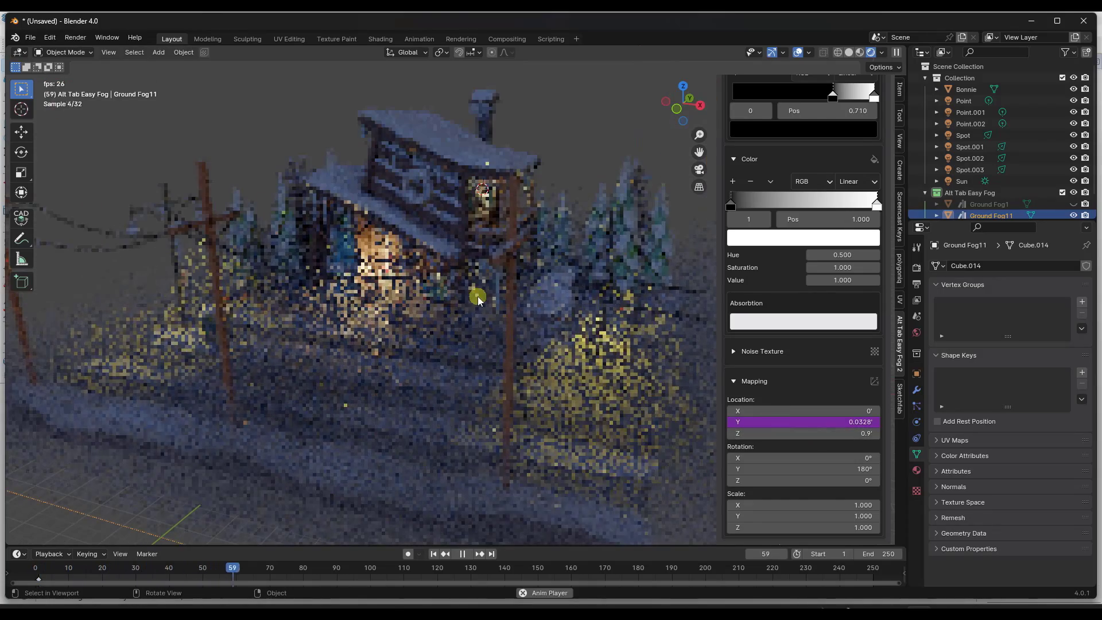
- Stop playback, switch the Render Engine to EEVEE, and replay the animation until frame 111
key("space")
left_click(917, 269)
left_click(1033, 266)
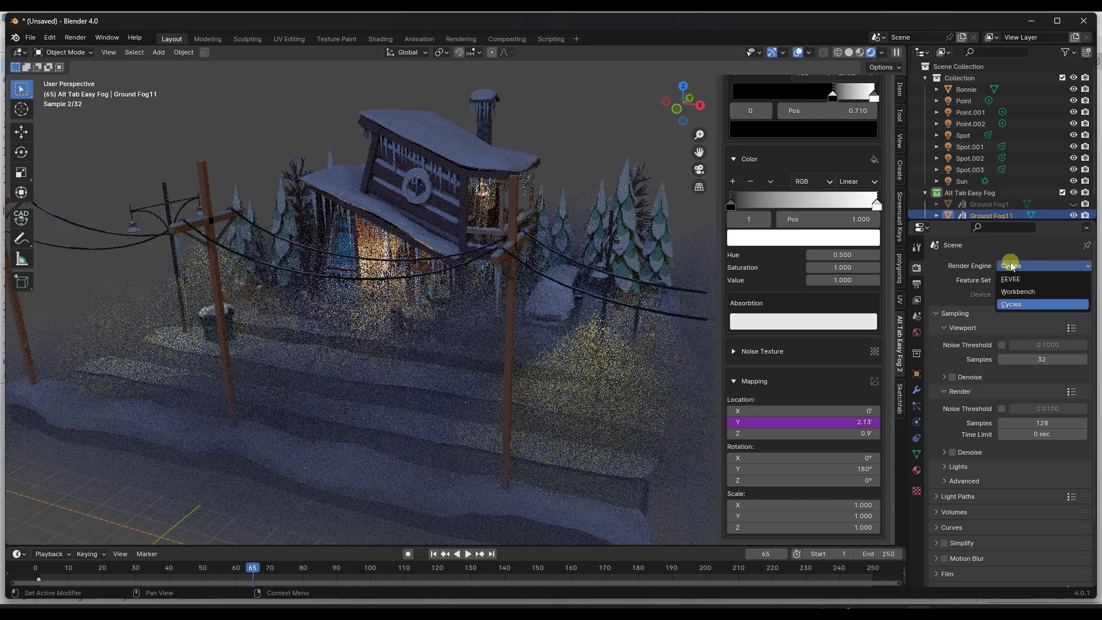
left_click(1009, 283)
key("space")
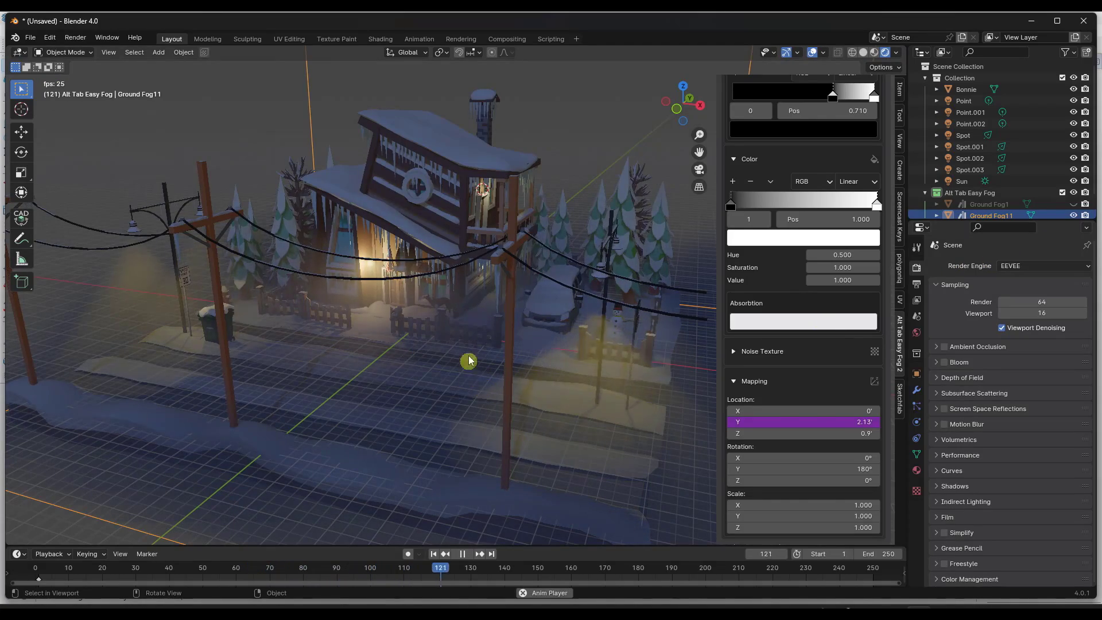
scroll(359, 259, "up", 5)
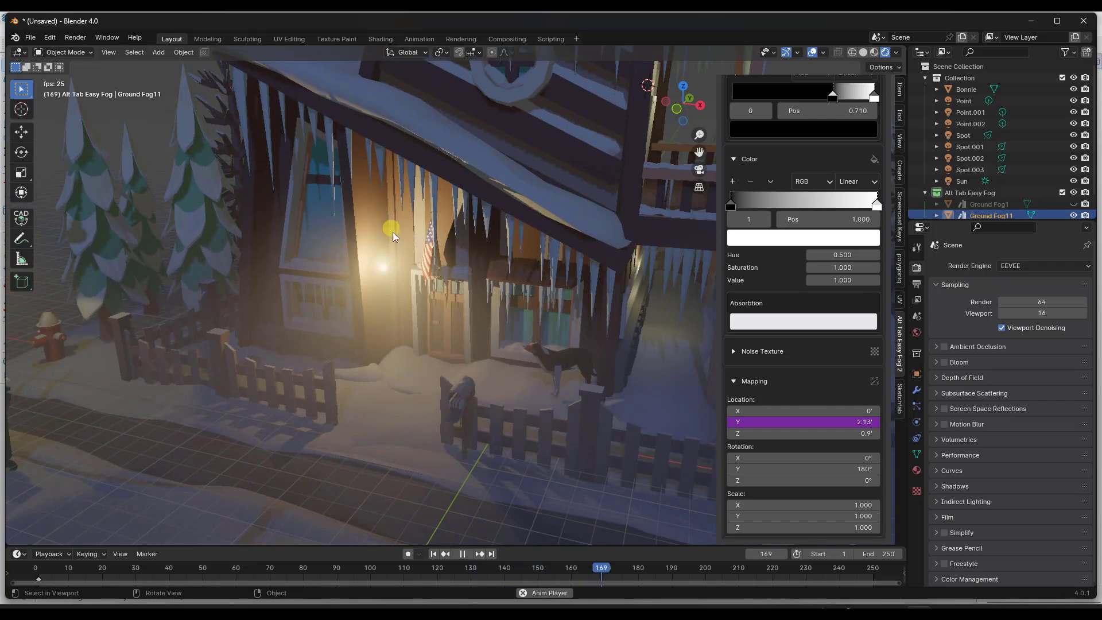
scroll(396, 259, "down", 8)
scroll(290, 320, "down", 6)
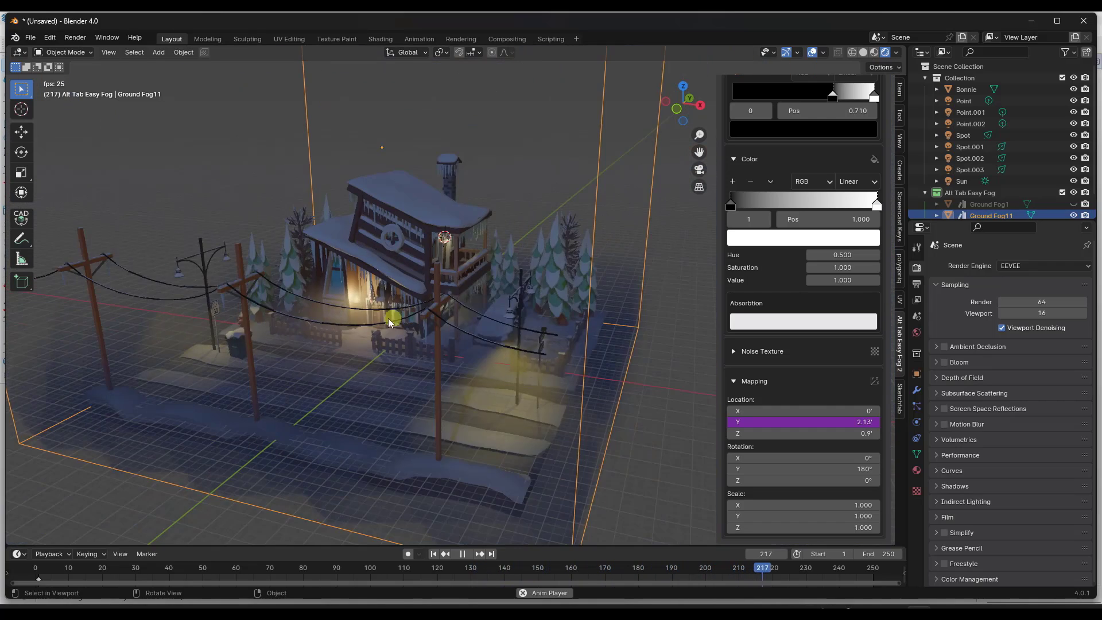
scroll(378, 321, "up", 6)
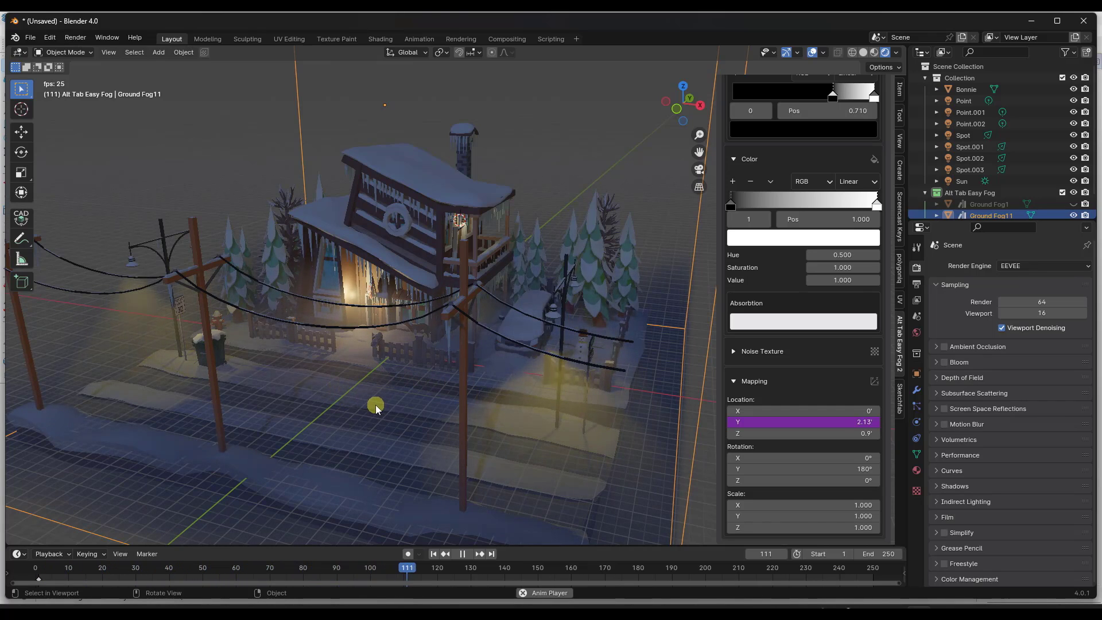
left_click(457, 554)
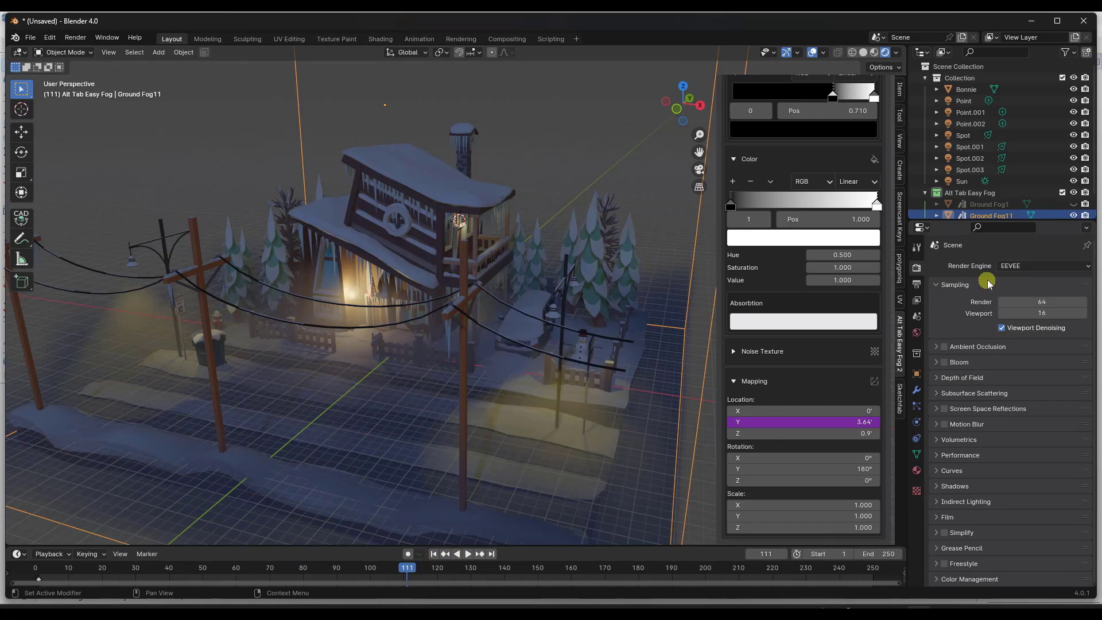
- Set the Render Engine to Cycles and orbit and zoom to inspect the Ground Fog11 haze
left_click(1018, 268)
left_click(1012, 306)
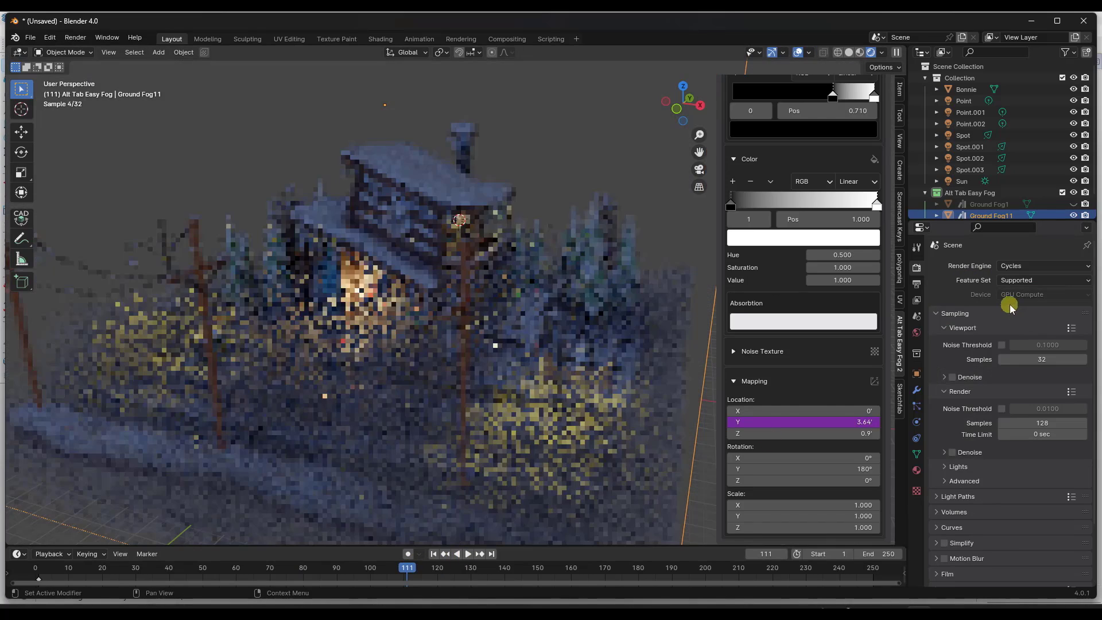
middle_click_drag(452, 370, 397, 367)
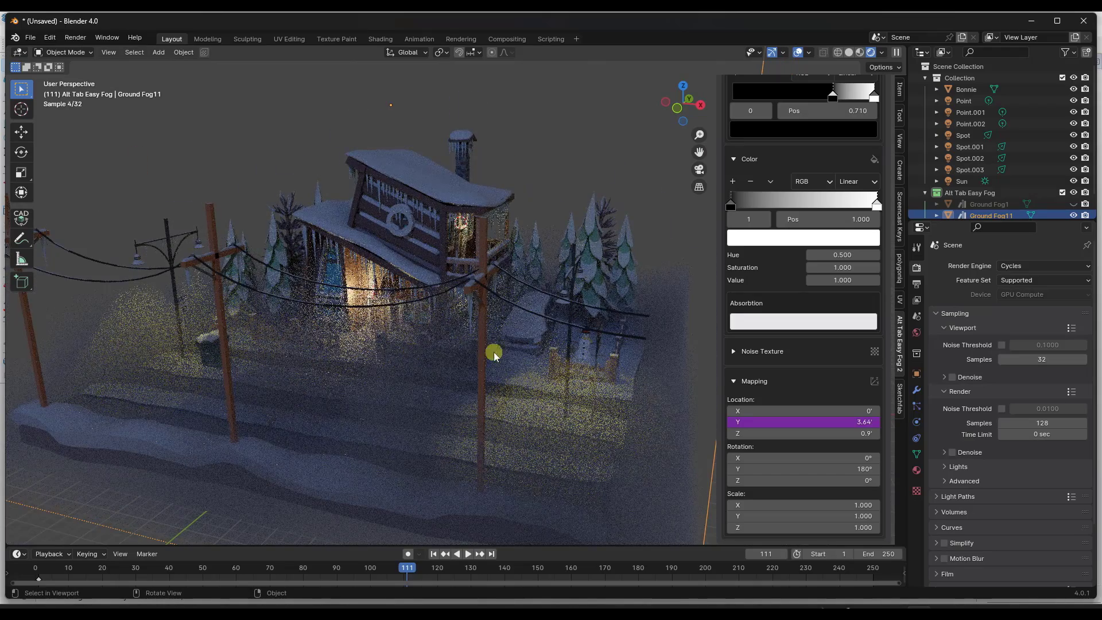
middle_click_drag(425, 360, 348, 332)
scroll(349, 330, "up", 2)
scroll(361, 329, "down", 2)
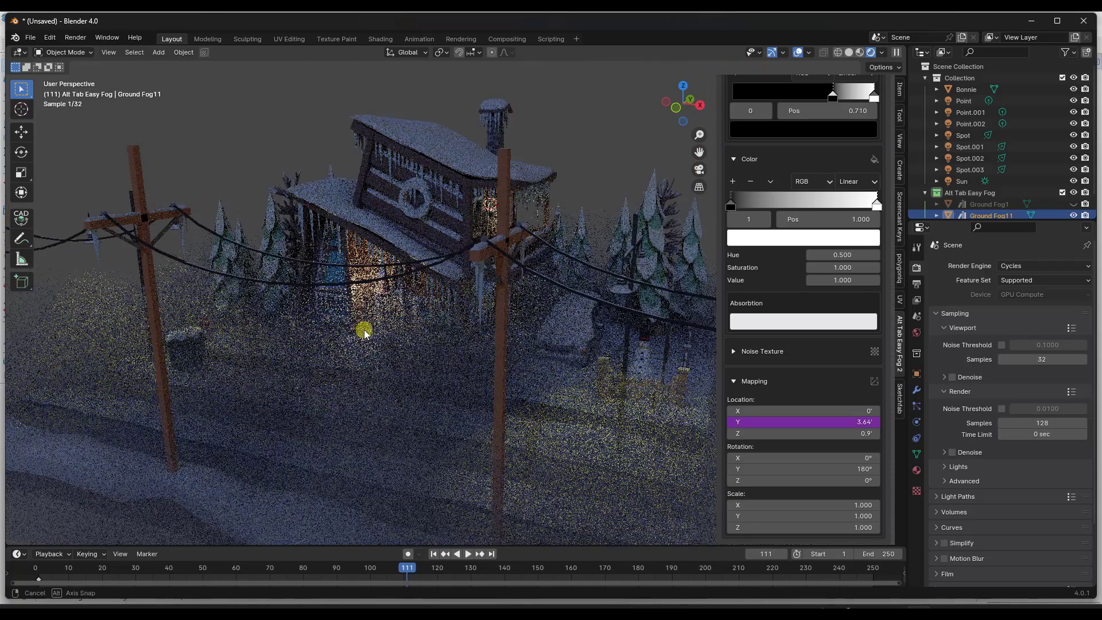
scroll(364, 335, "up", 3)
scroll(364, 339, "down", 3)
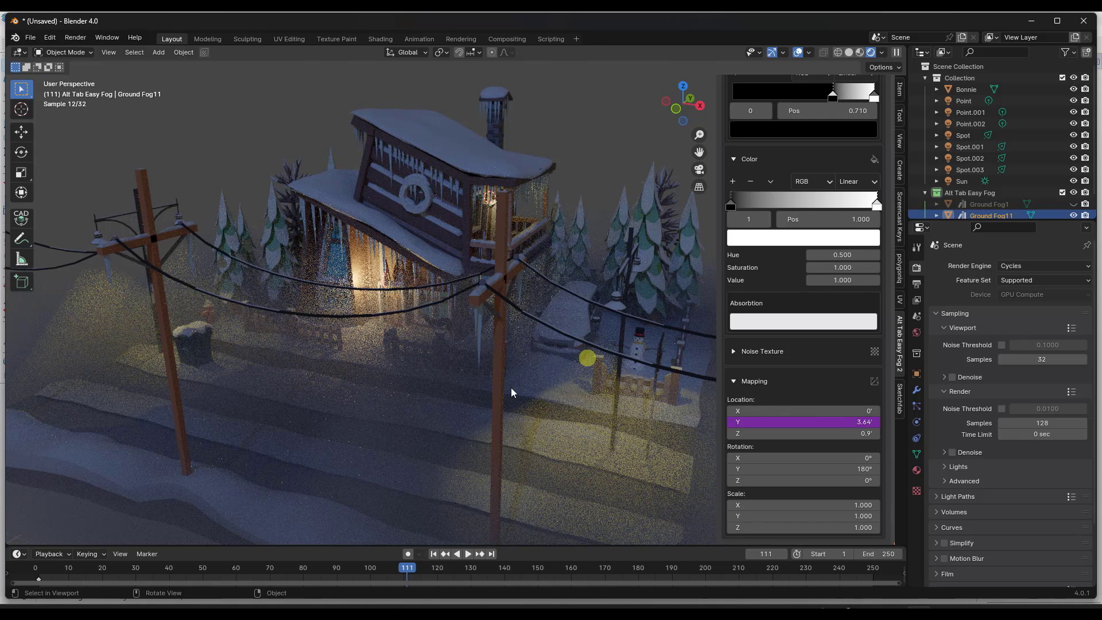
- Hide Ground Fog11 in the Outliner and add the Ground Fog6 preset
left_click(1073, 215)
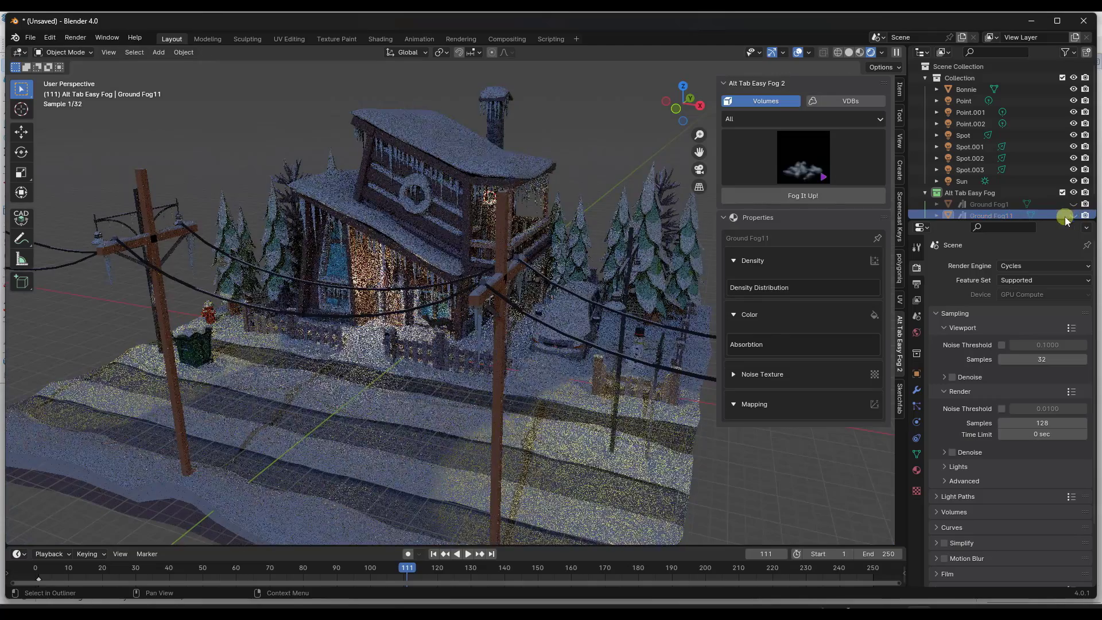
left_click(804, 157)
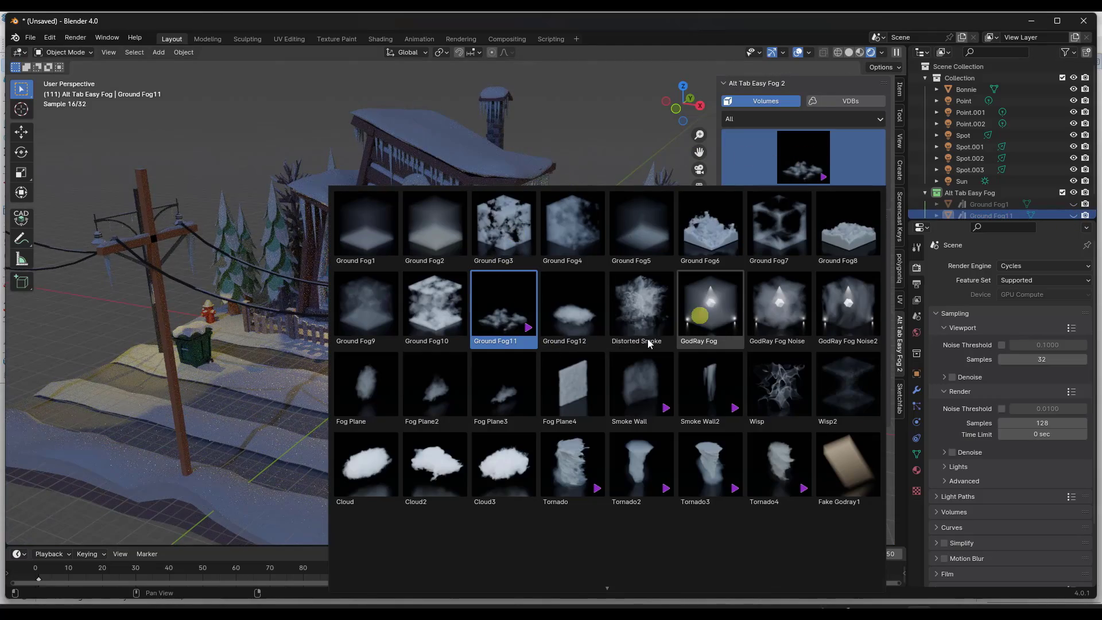
left_click(721, 261)
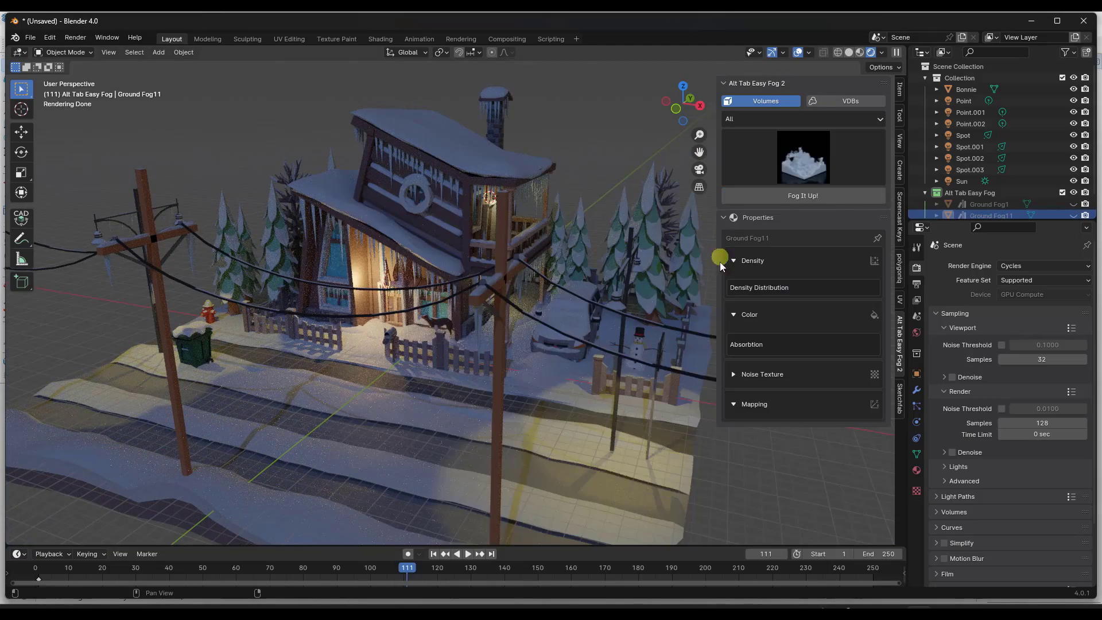
left_click(786, 196)
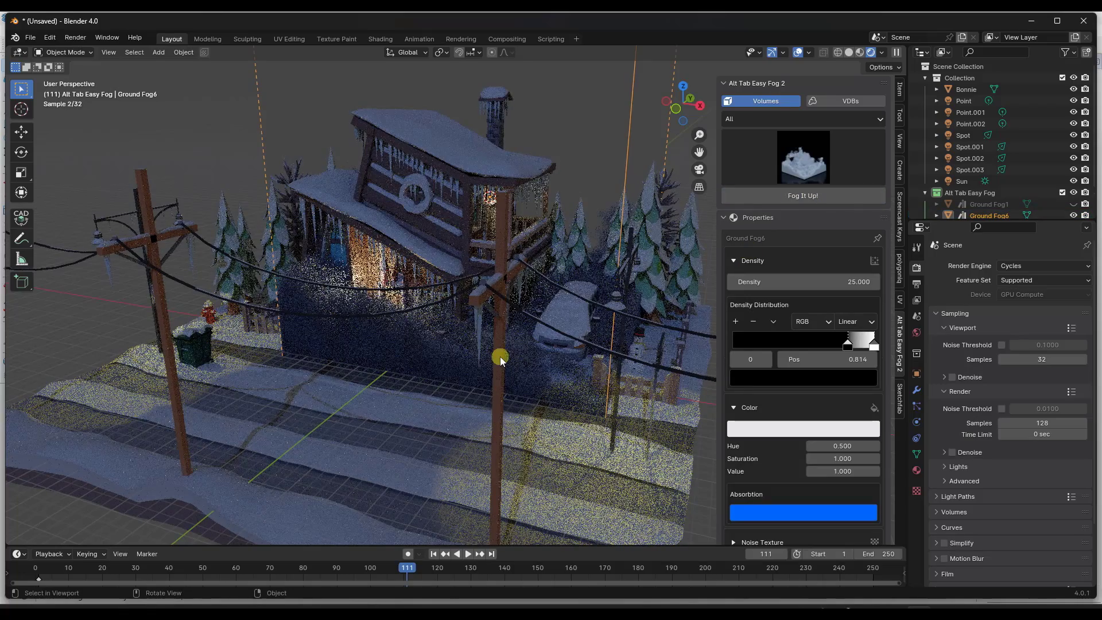
- Scale Ground Fog6 to 1.893 in top view and raise it to Z 7.5347' in side view
left_click(683, 86)
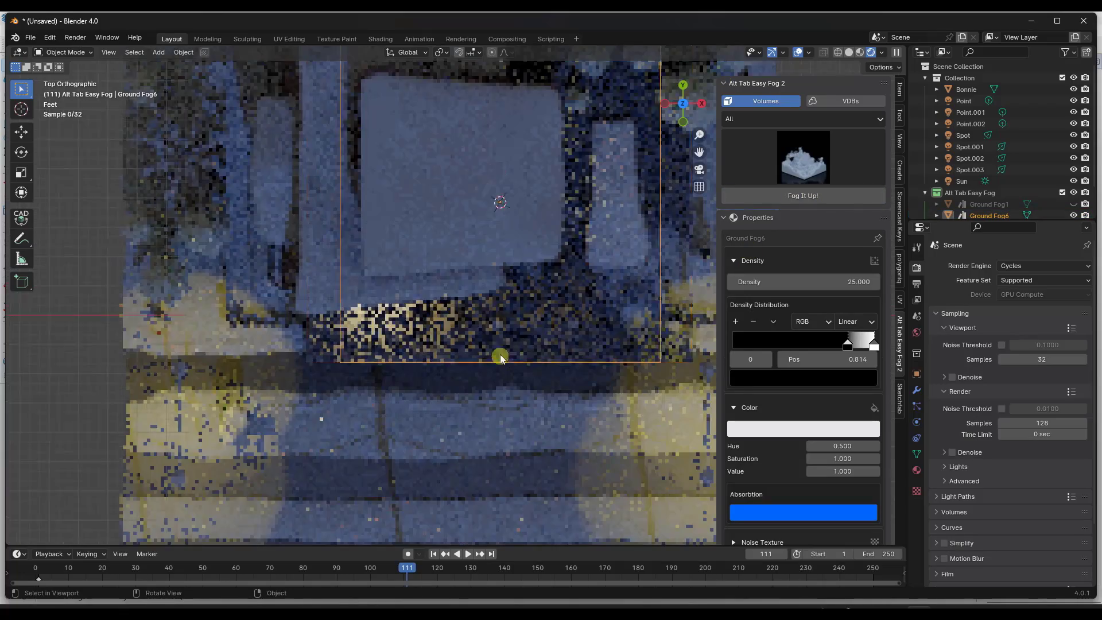
key("g")
key("s")
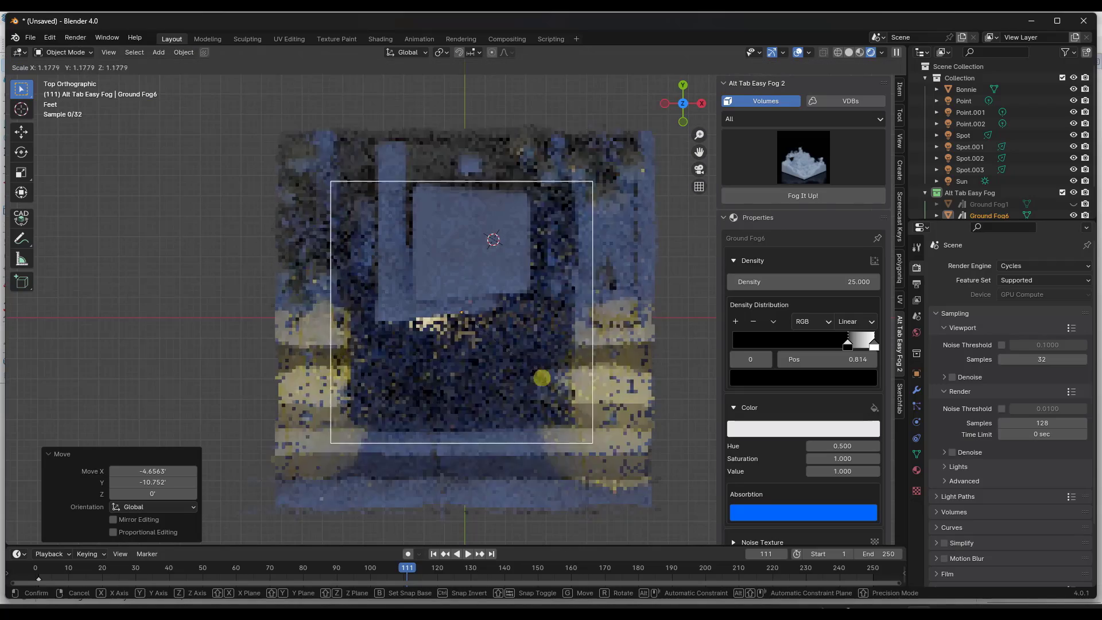
left_click(591, 410)
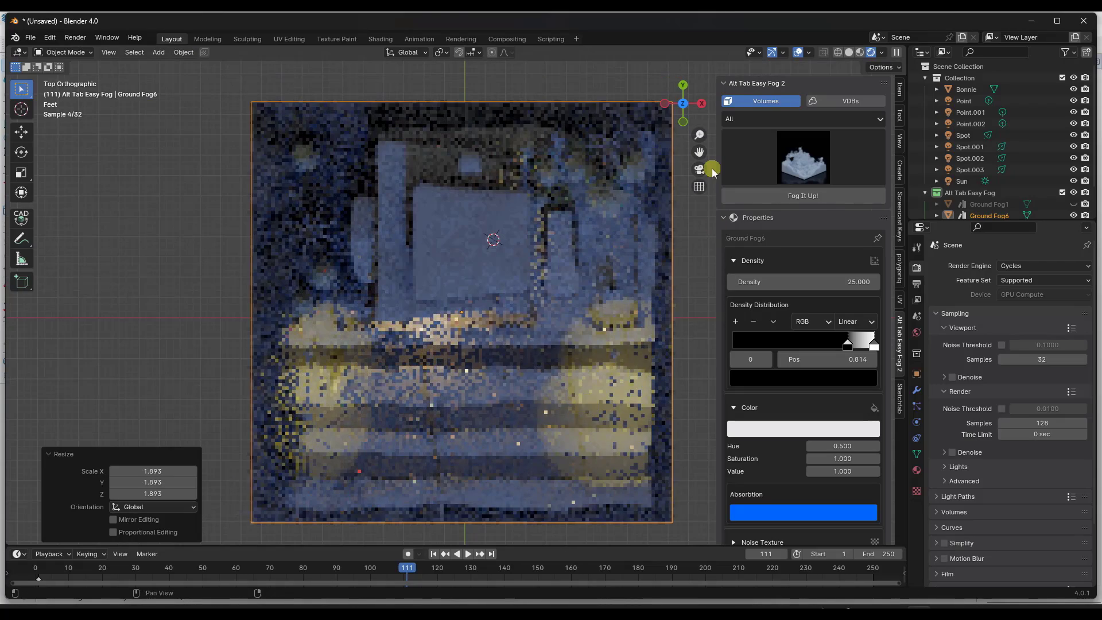
left_click(664, 103)
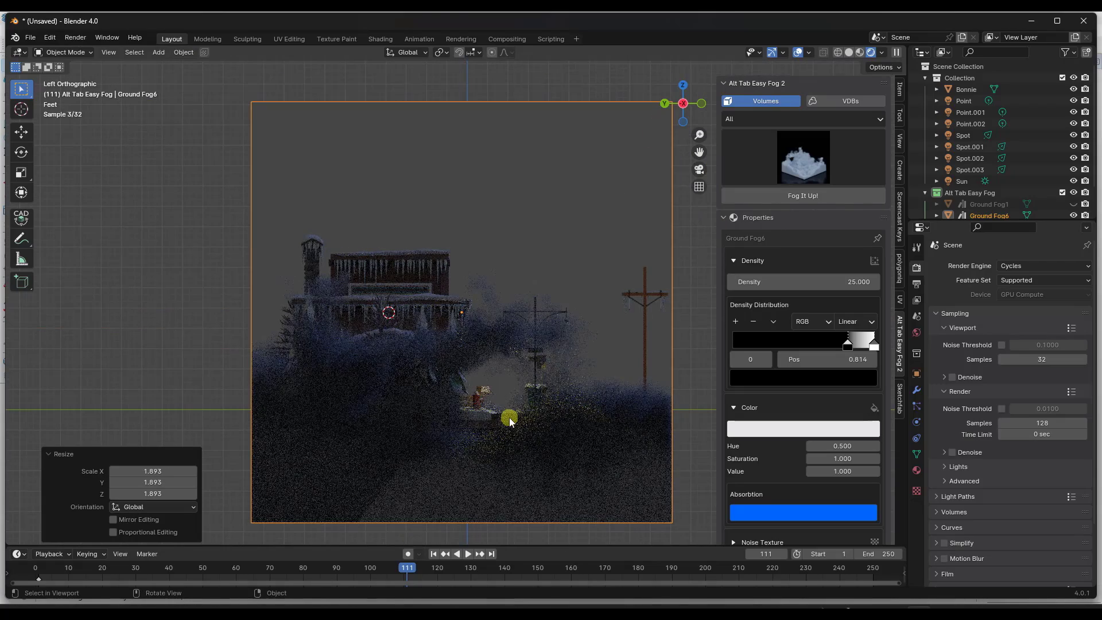
key("g")
key("z")
left_click(513, 371)
- Orbit and zoom around the fogged cabin, then rewind the timeline to frame 0
middle_click_drag(513, 370, 466, 410)
scroll(467, 409, "up", 2)
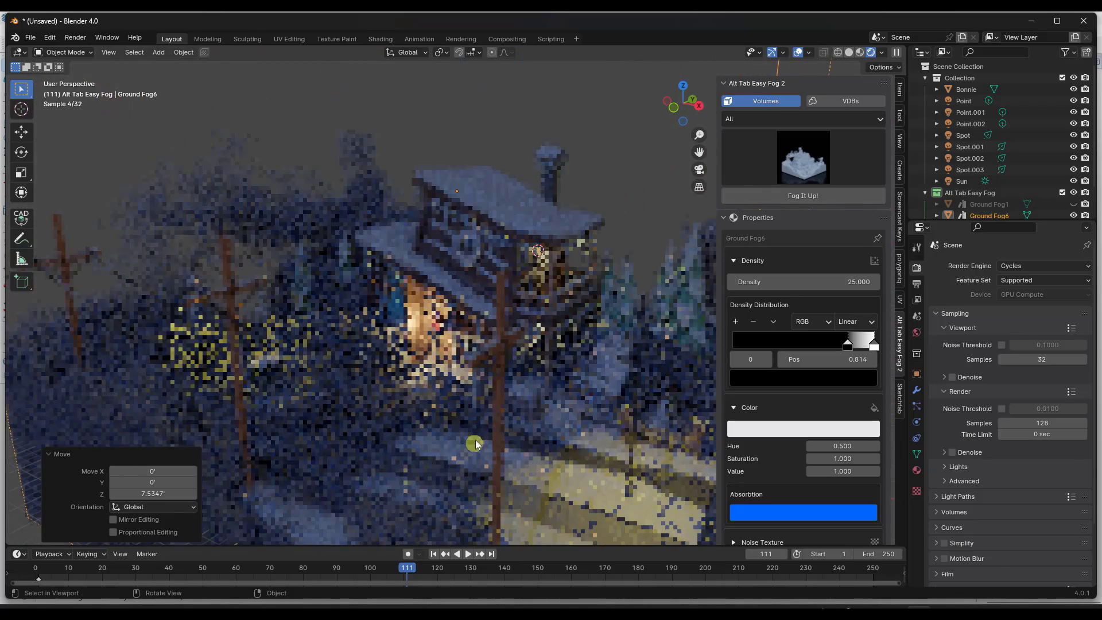
scroll(474, 440, "down", 2)
scroll(492, 432, "up", 4)
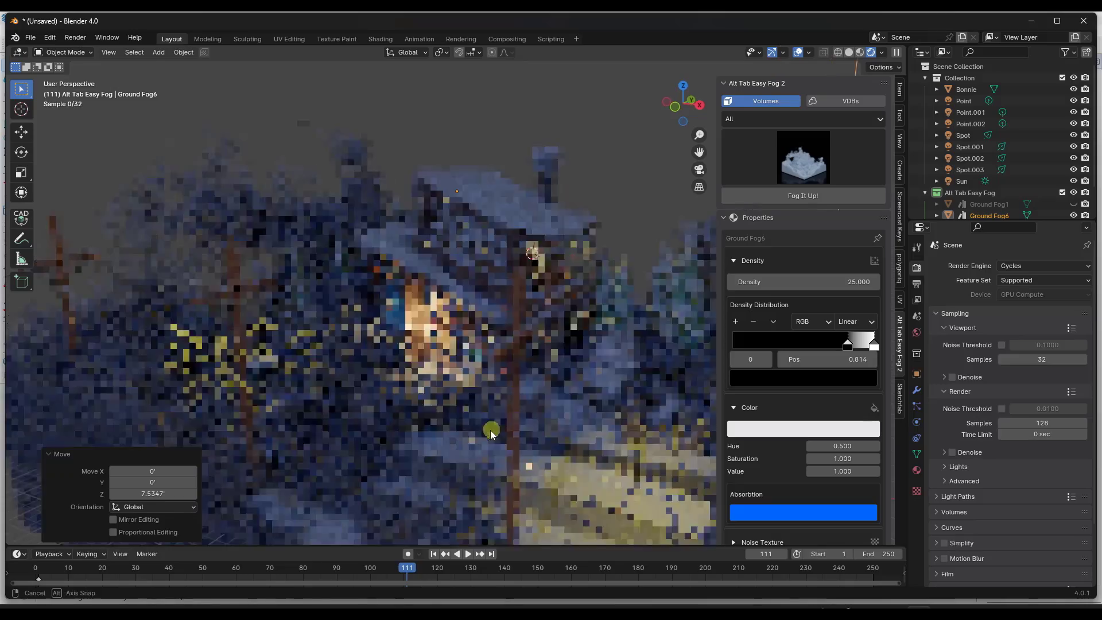
scroll(581, 443, "down", 2)
scroll(564, 433, "up", 3)
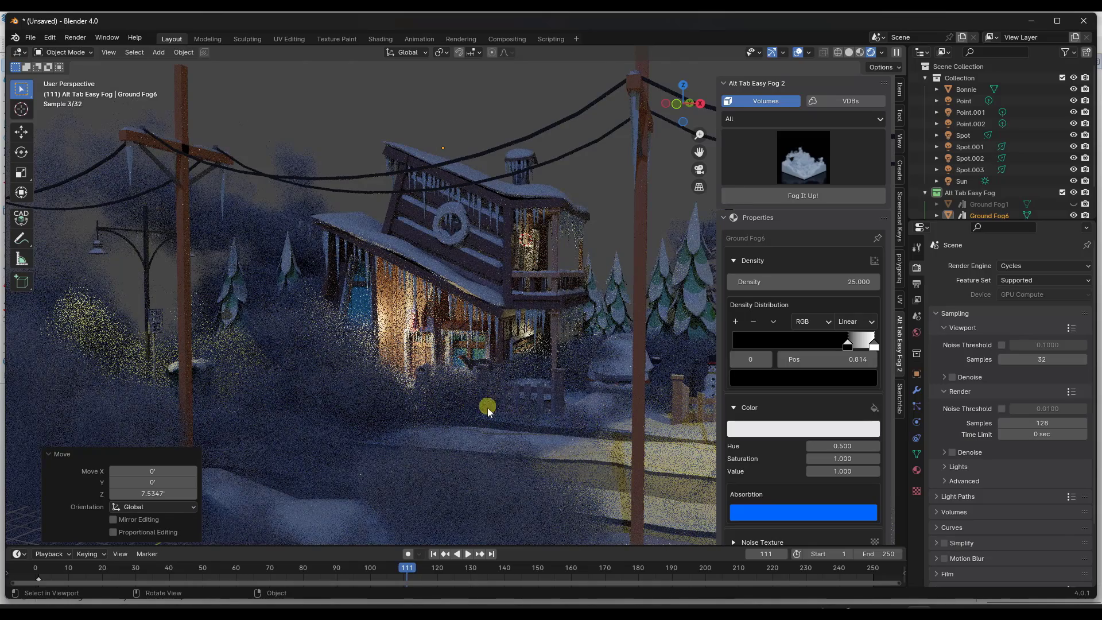
left_click_drag(409, 570, 384, 573)
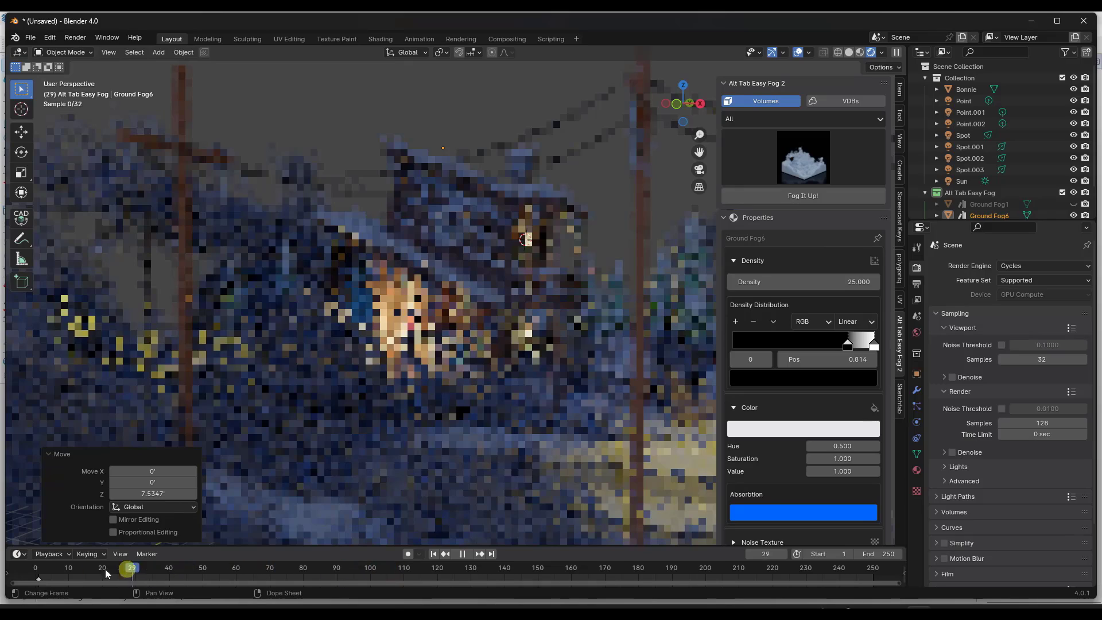
left_click_drag(36, 575, 35, 574)
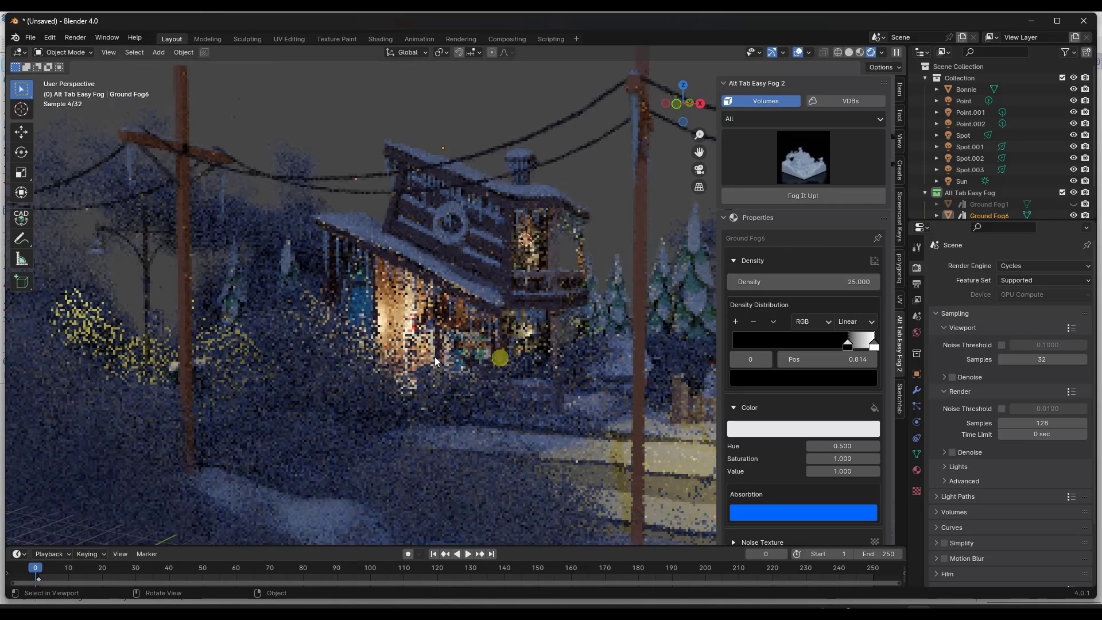
left_click(802, 154)
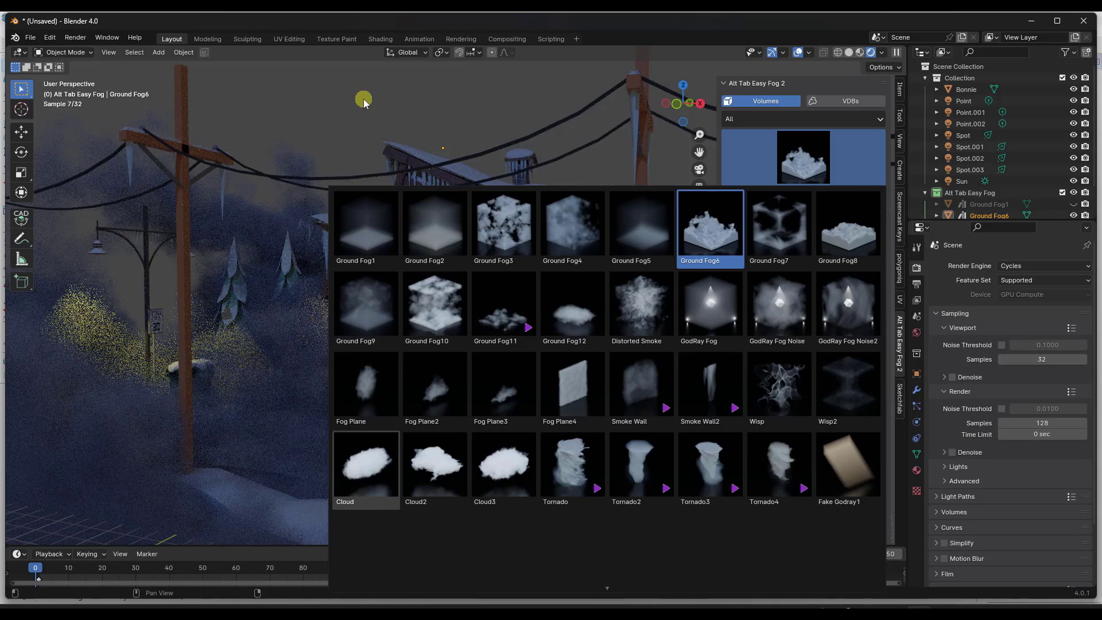
- Add the Cloud preset with Fog It Up! and lift it to Z 11.881'
left_click(369, 463)
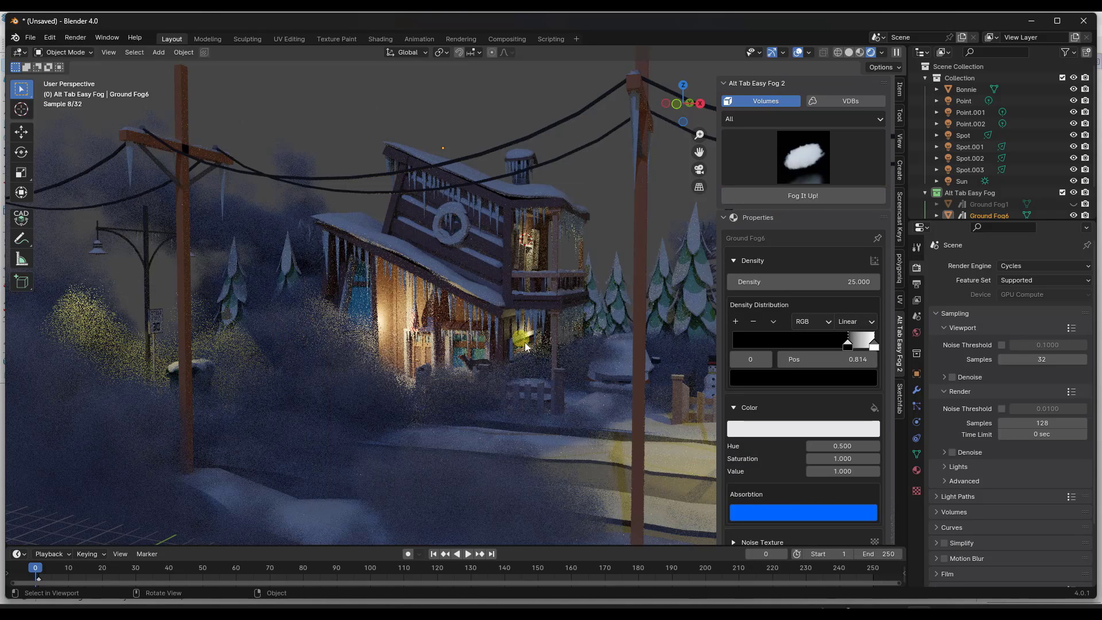
left_click(831, 198)
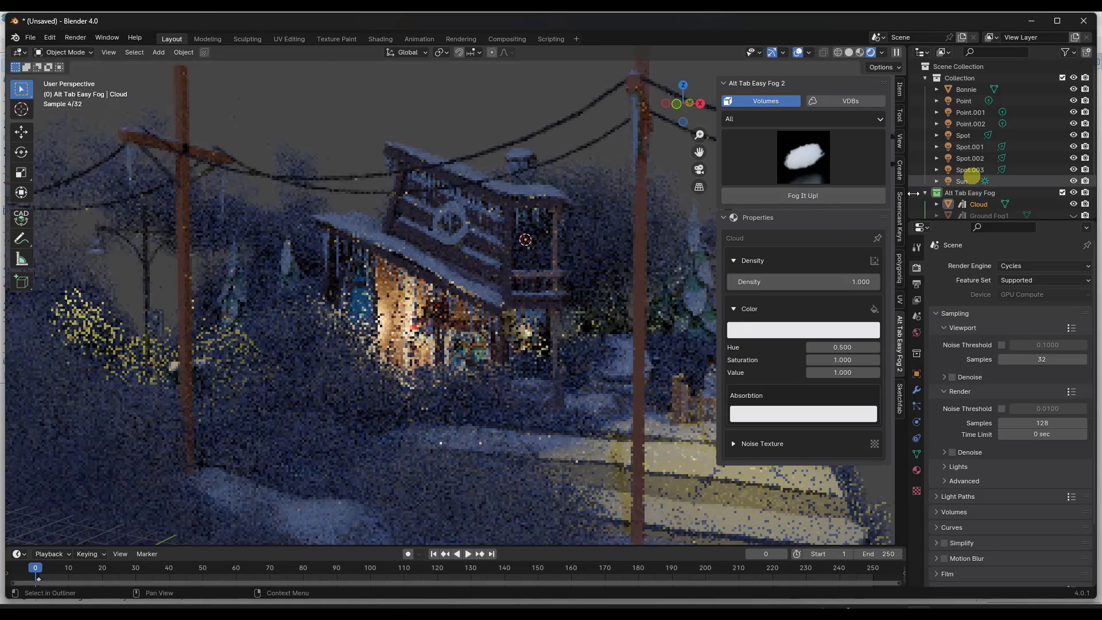
left_click(979, 204)
key("g")
key("z")
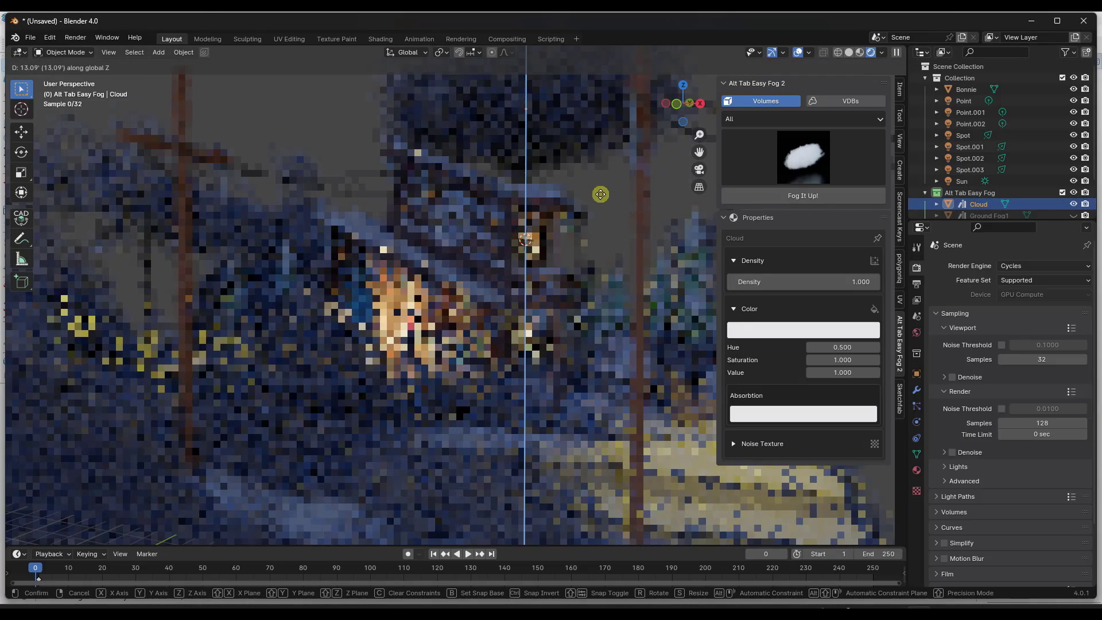
left_click(600, 198)
- Shift the Cloud along Y to -22.873' and orbit to inspect it
key("g")
key("y")
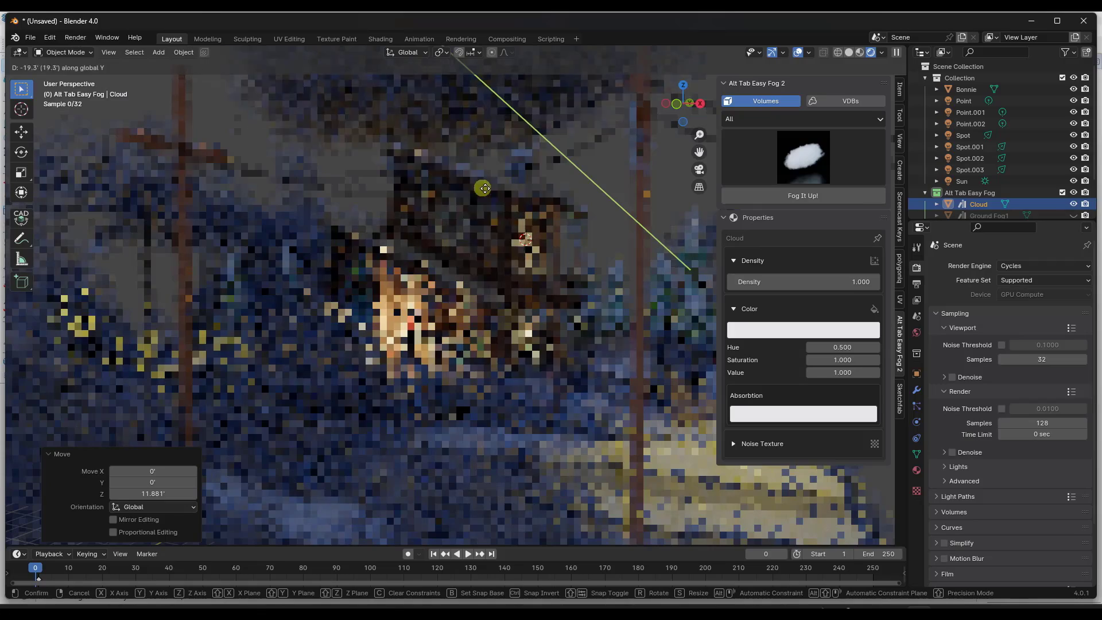
left_click(437, 199)
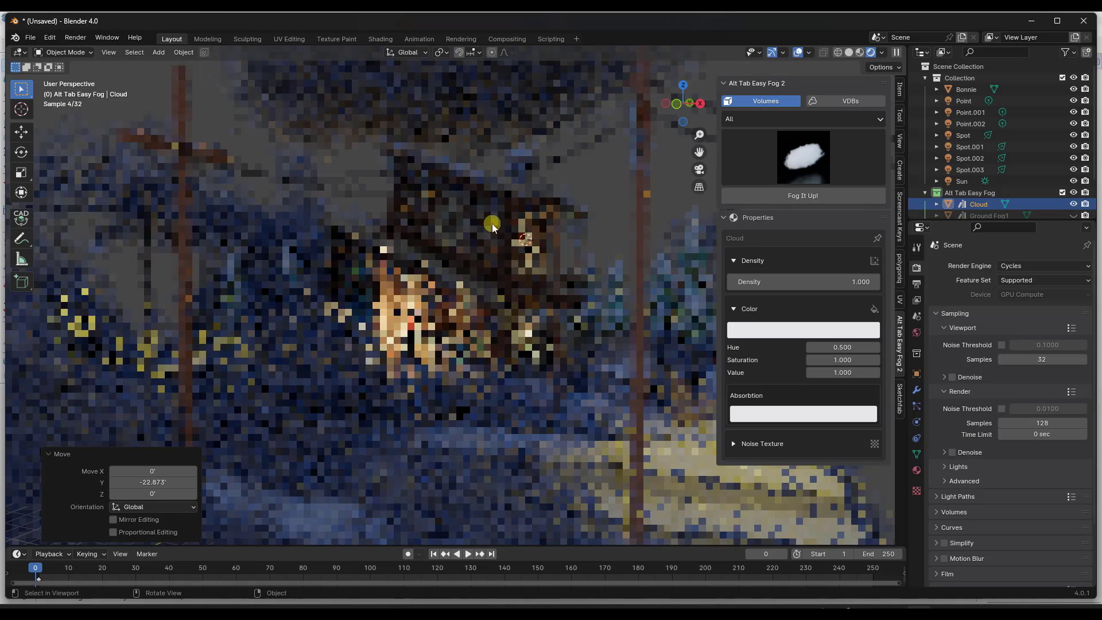
middle_click_drag(491, 223, 519, 195)
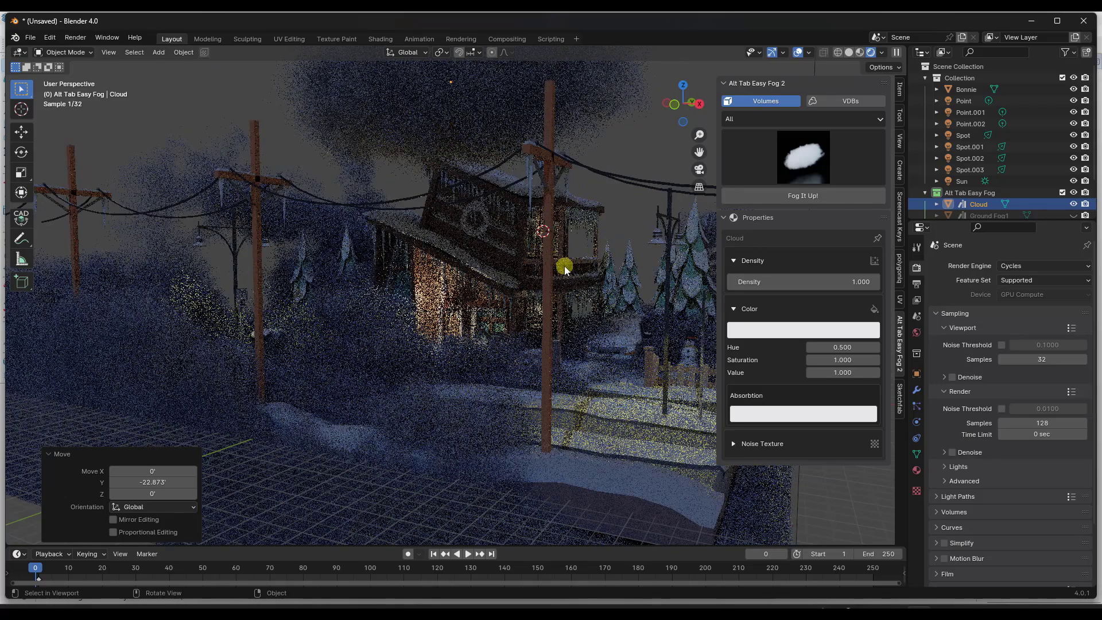
scroll(465, 330, "down", 6)
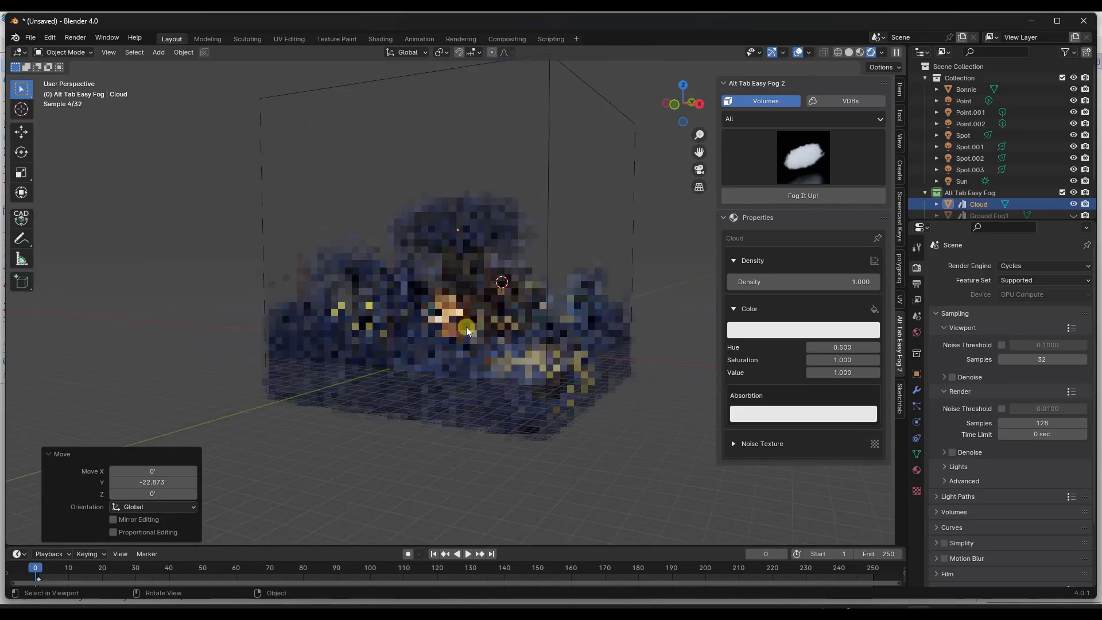
scroll(501, 332, "up", 2)
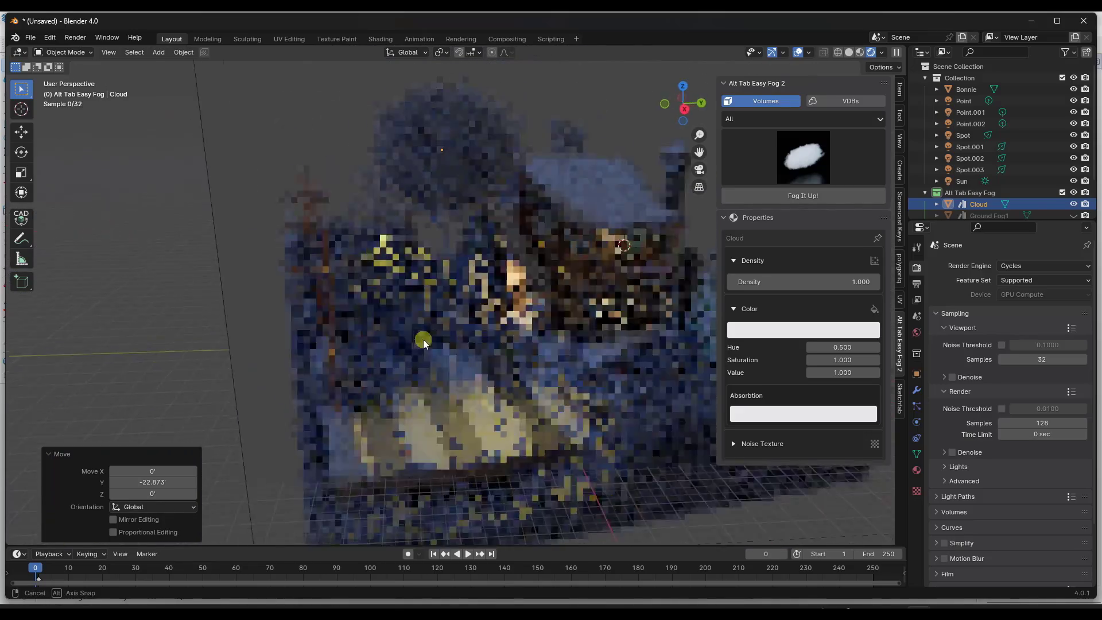
- Hide the Cloud and add the Ground Fog10 preset from the Easy Fog gallery
key("h")
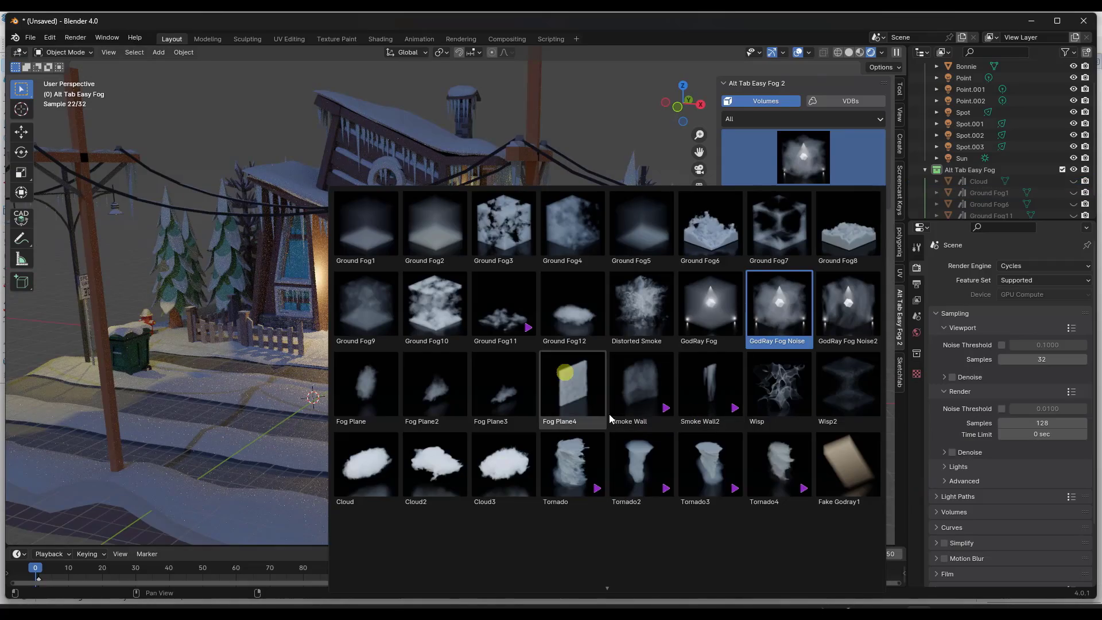
left_click(422, 304)
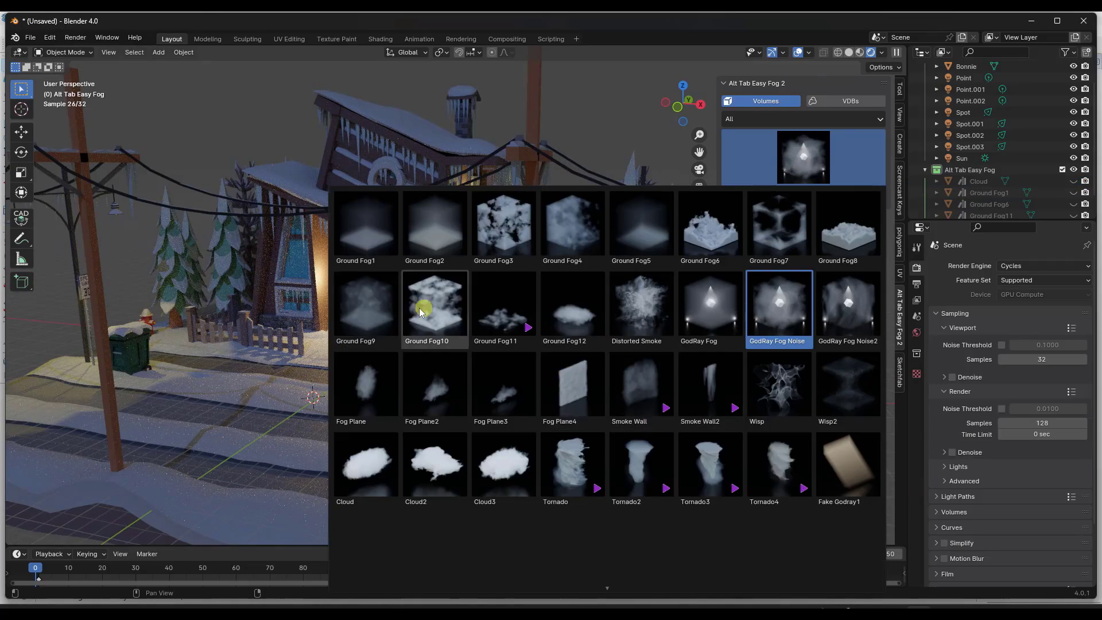
left_click(787, 196)
left_click(425, 325)
middle_click_drag(425, 328, 442, 321, "shift")
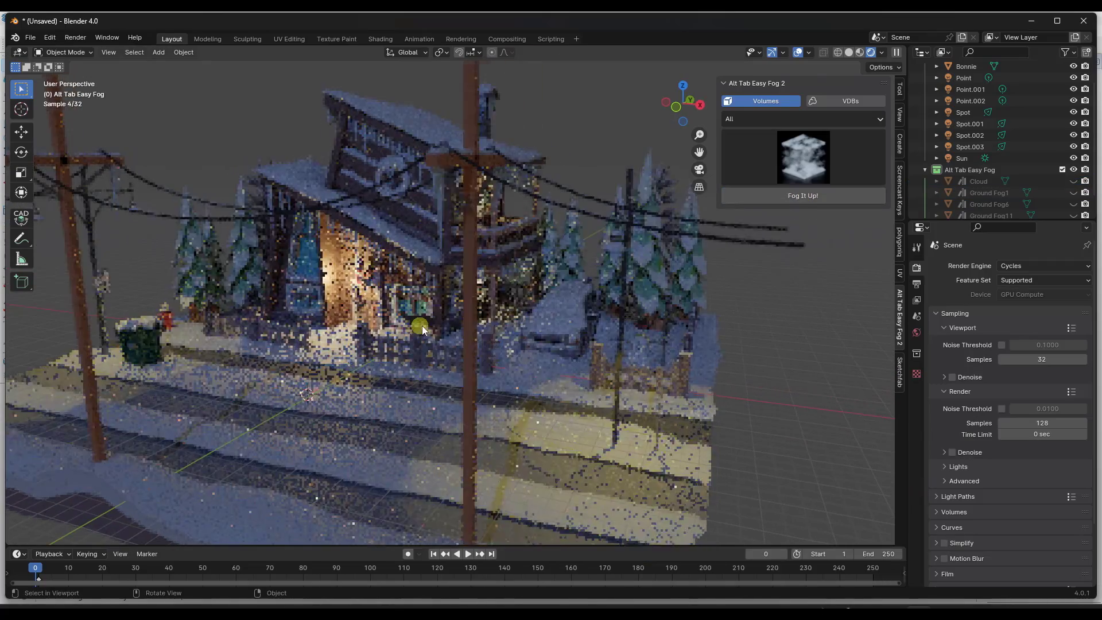
left_click(803, 196)
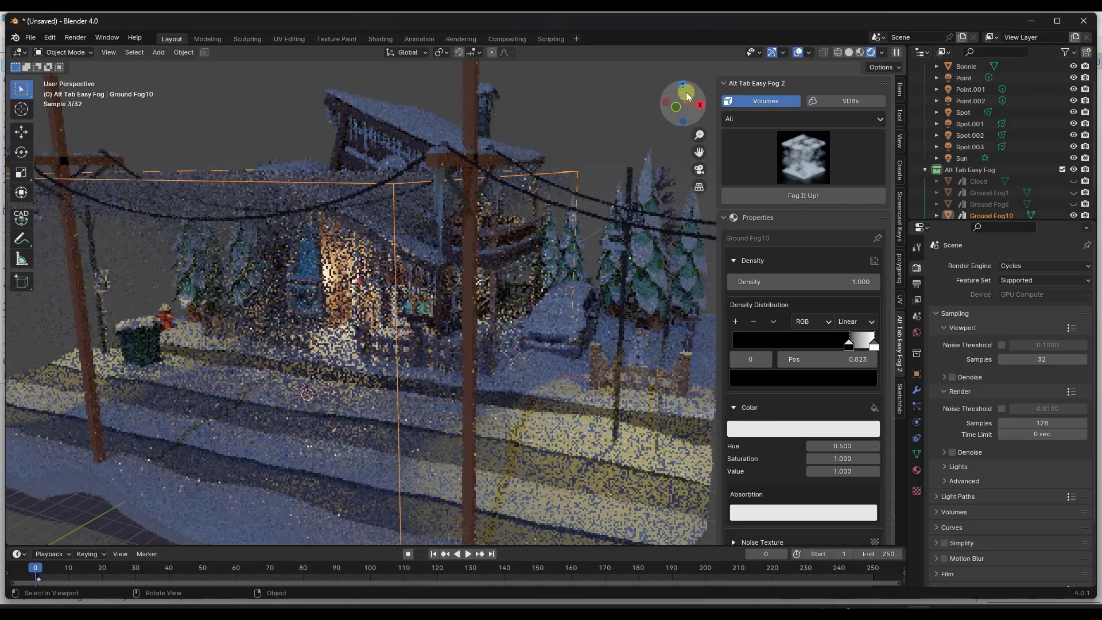
- Set Ground Fog10's noise texture to Scale 1.160, Detail 0.800 and Seed 9.900
left_click(682, 86)
left_click(464, 367)
middle_click_drag(467, 319, 502, 311)
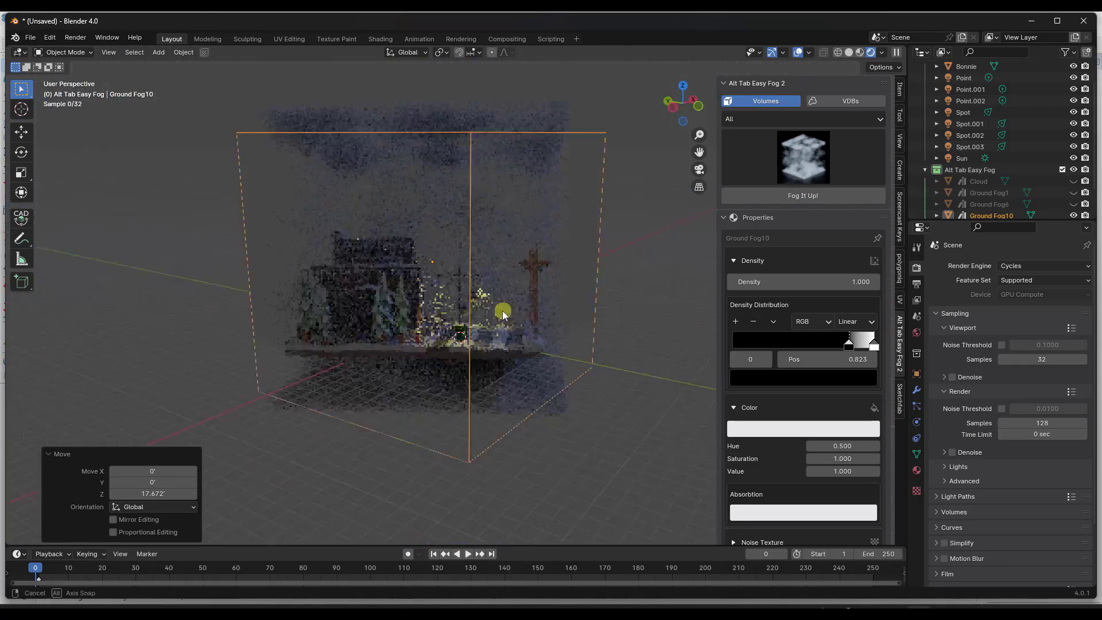
scroll(502, 311, "up", 3)
scroll(769, 418, "down", 8)
left_click(735, 359)
left_click(614, 370)
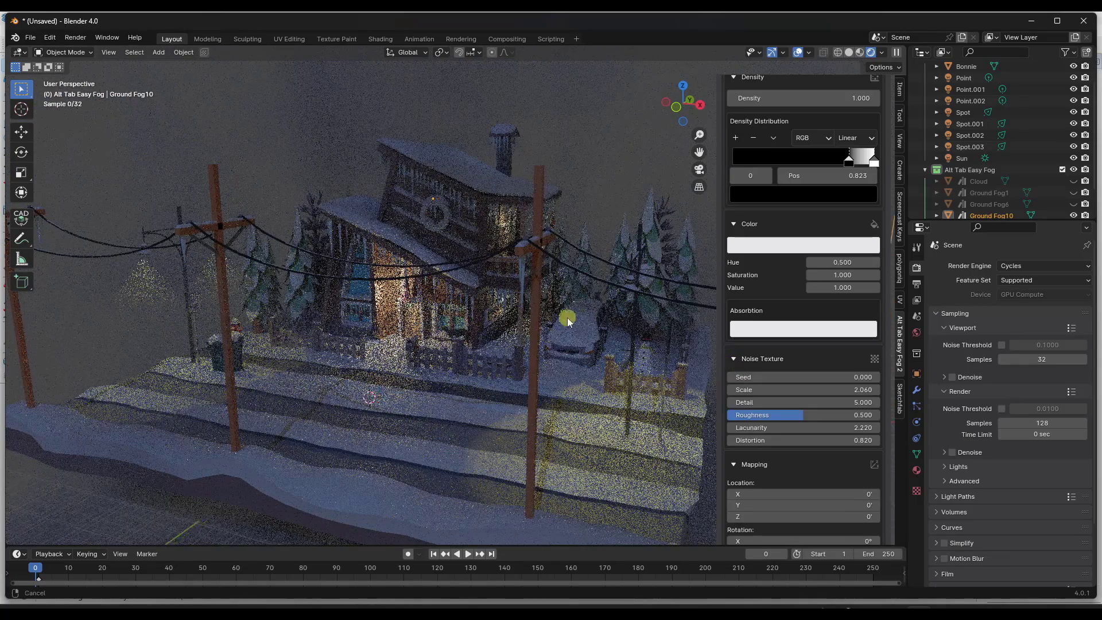
middle_click_drag(567, 318, 488, 295)
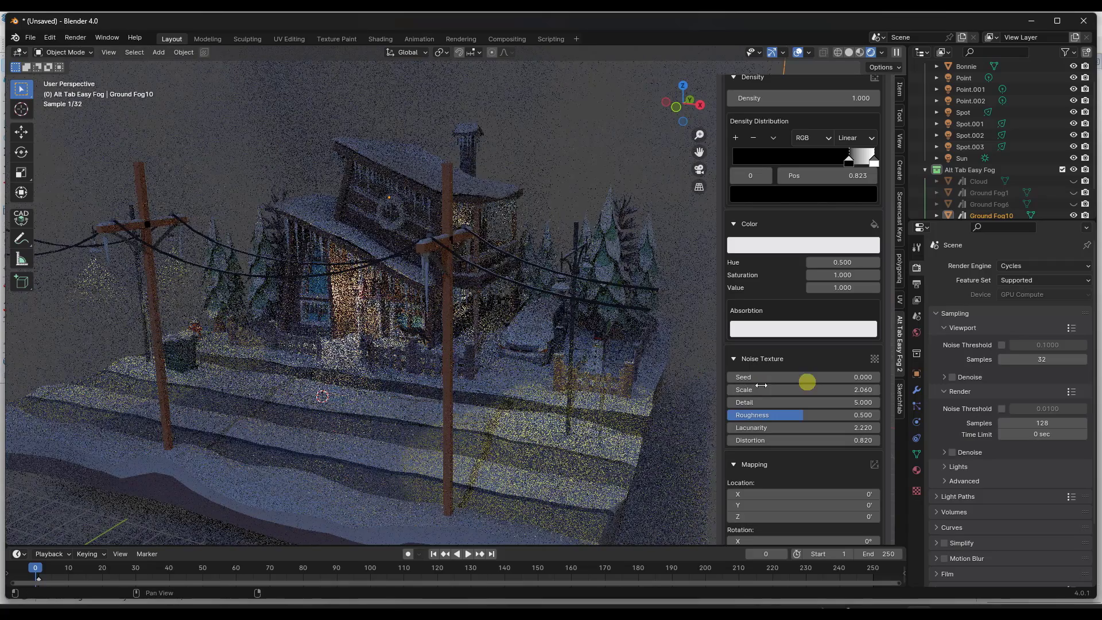
left_click_drag(807, 382, 746, 405)
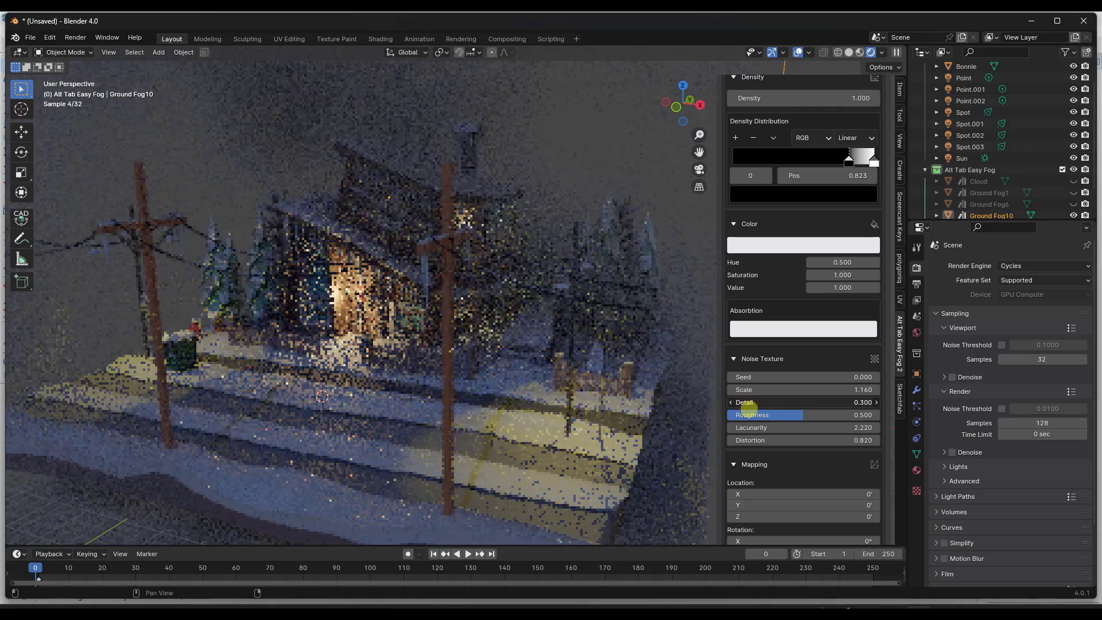
mouse_move(792, 403)
left_mouse_down()
mouse_move(801, 408)
mouse_move(782, 406)
left_mouse_up()
left_click_drag(831, 373, 893, 372)
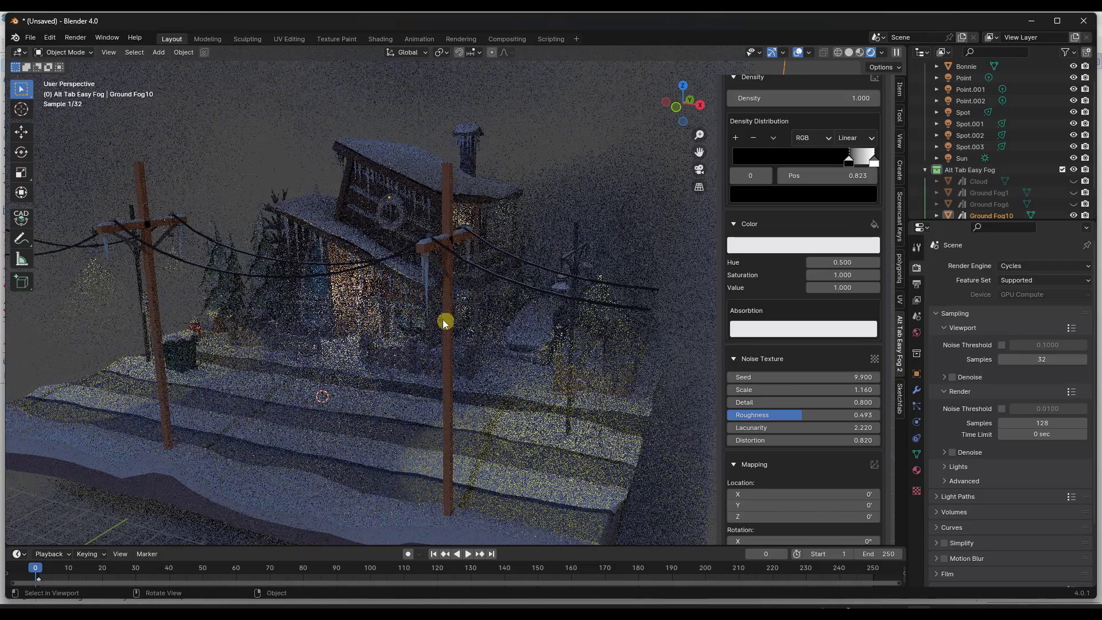